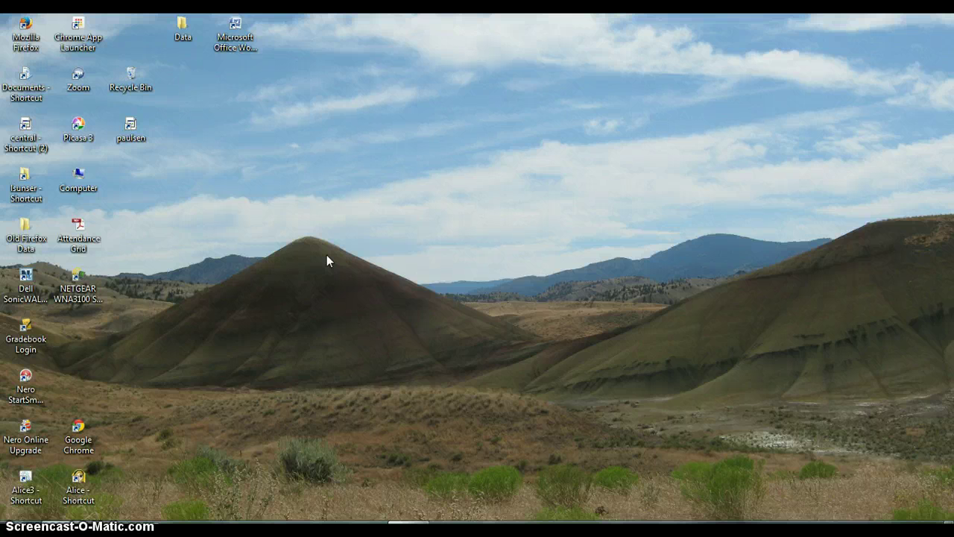
- Start Picasa 3 from its desktop shortcut to show the 23 My Pictures thumbnails
double_click(78, 128)
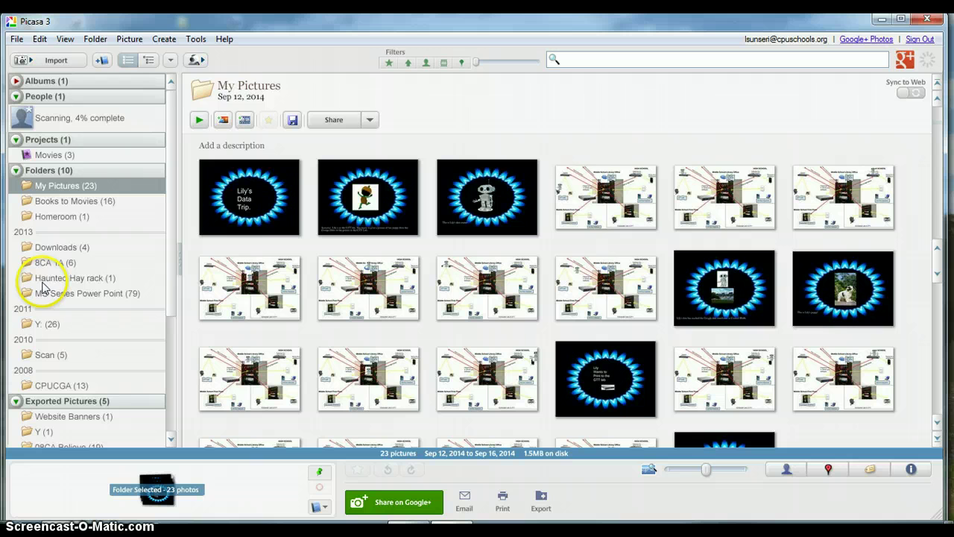
- Remove the Y: drive from Picasa in the Folder Manager and apply the change
click(198, 40)
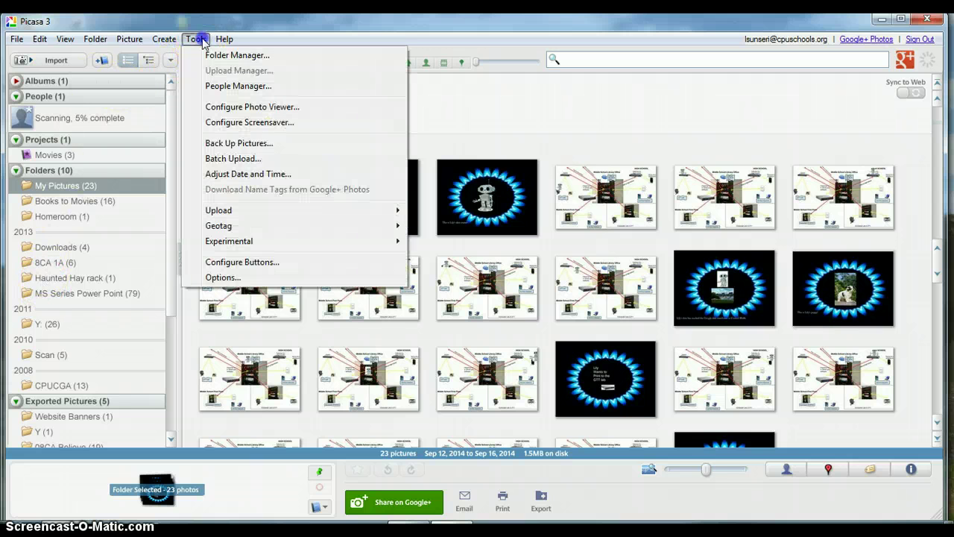
click(196, 39)
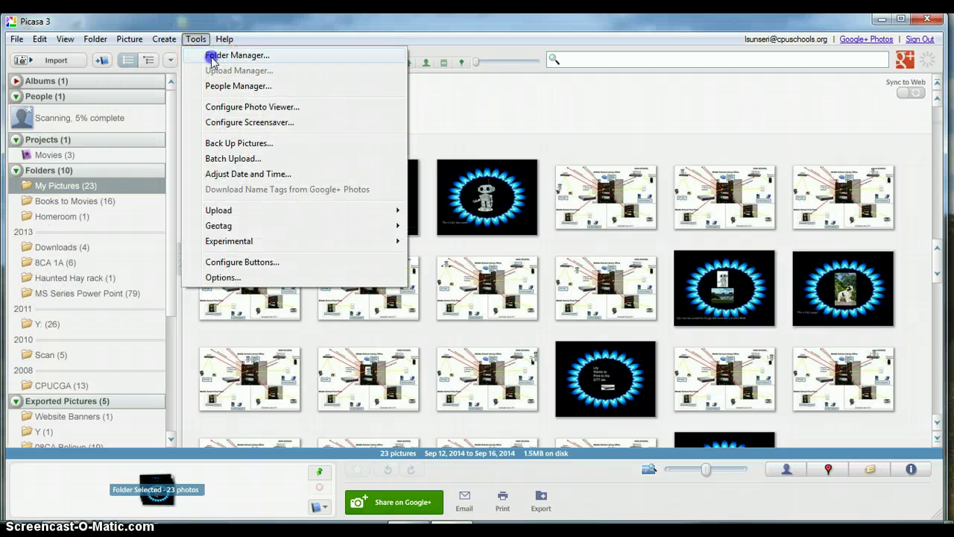
click(213, 61)
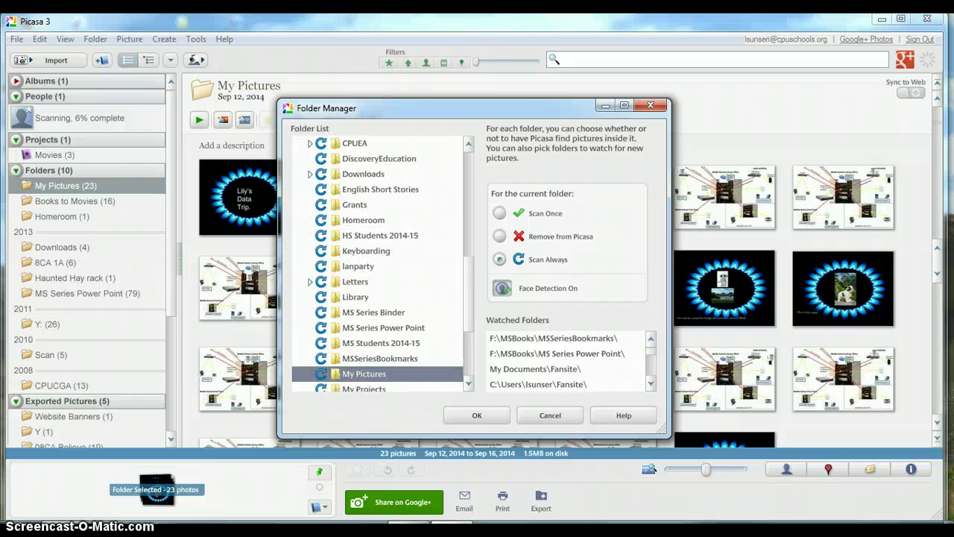
drag(460, 316, 451, 213)
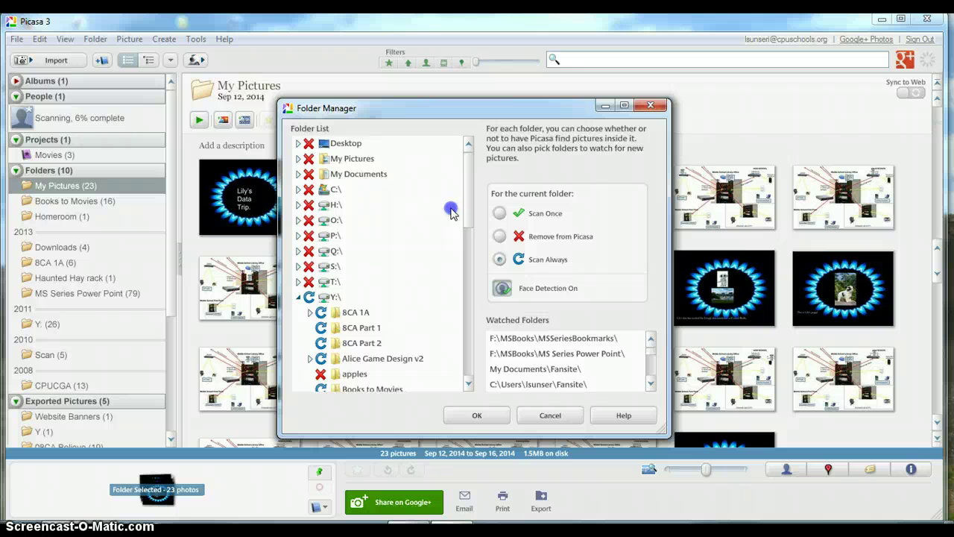
click(298, 297)
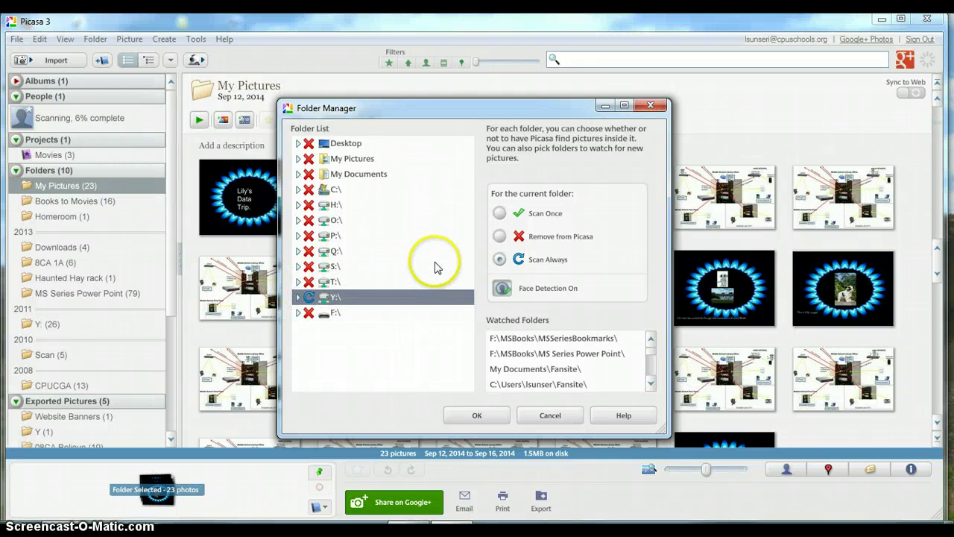
click(500, 237)
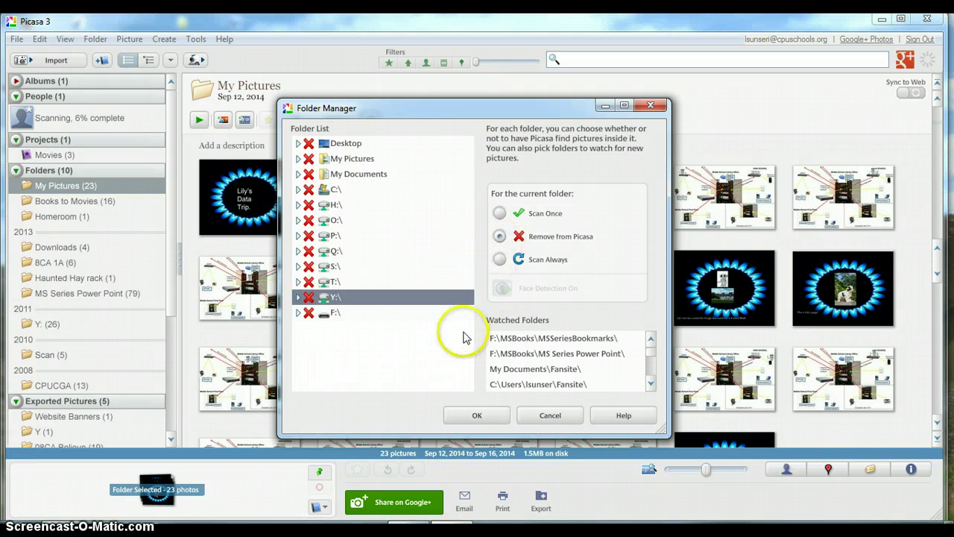
click(476, 415)
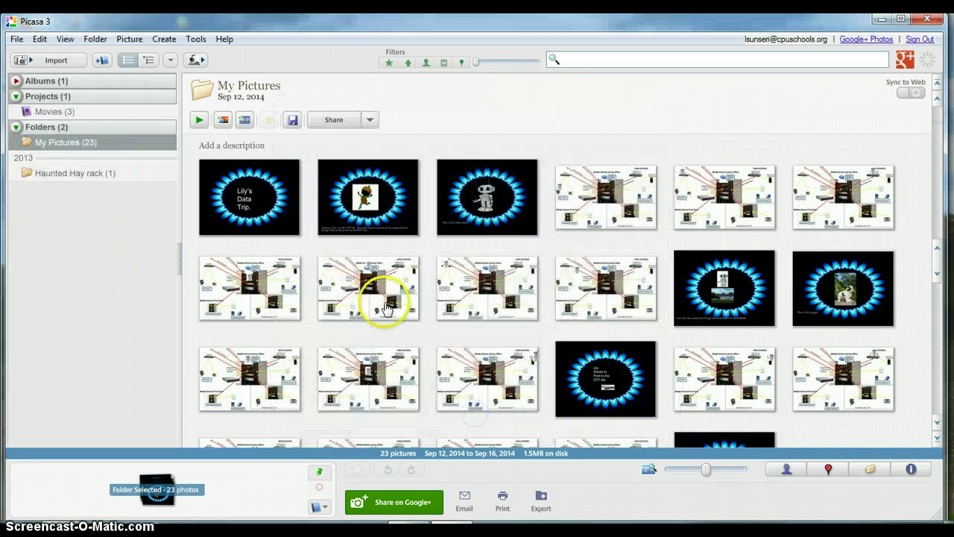
- Confirm in the Folder Manager that My Pictures is set to Scan Always
click(197, 39)
click(227, 60)
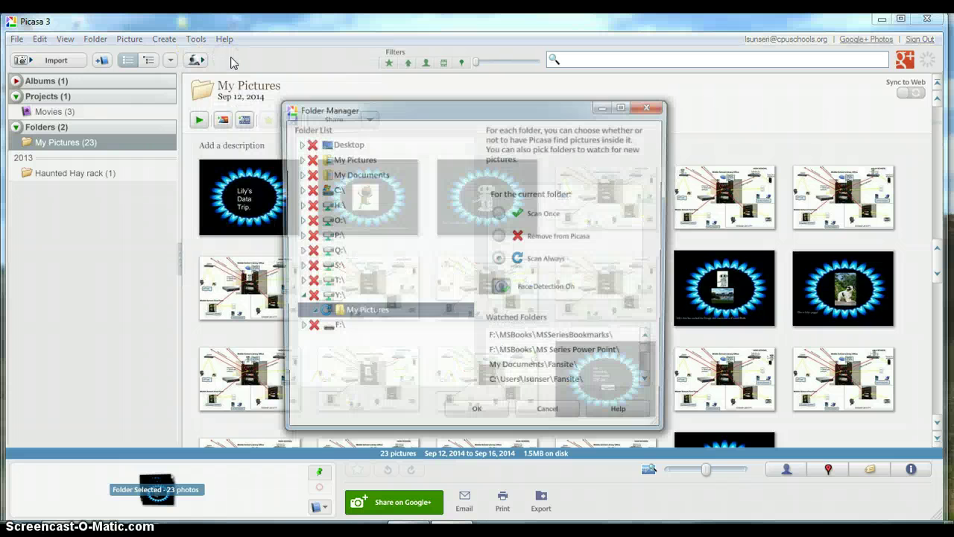
scroll(298, 328, down, 1)
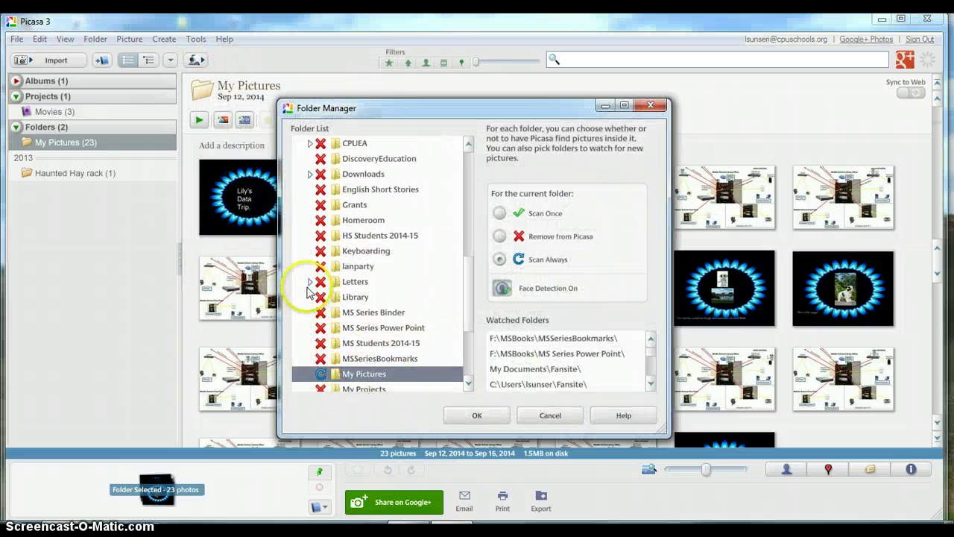
drag(465, 273, 460, 212)
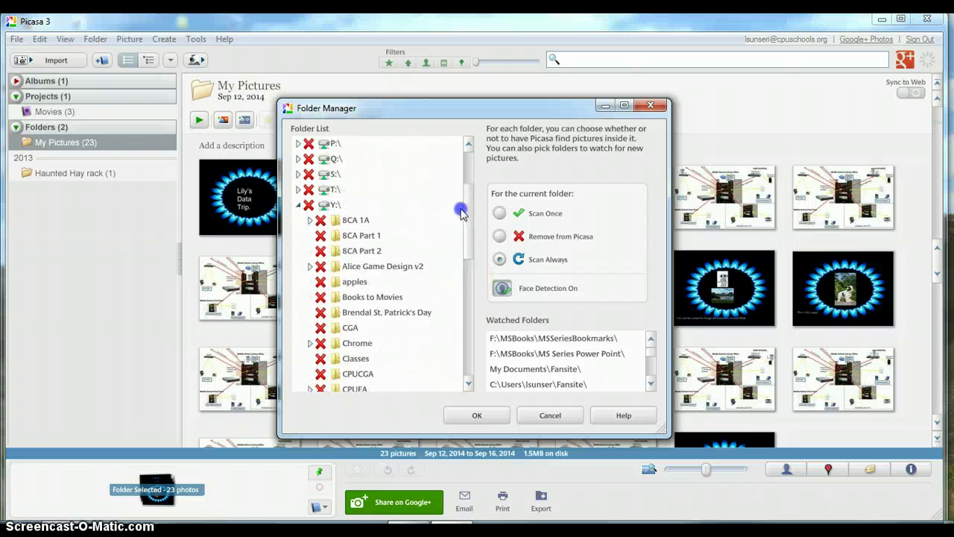
click(298, 205)
click(298, 296)
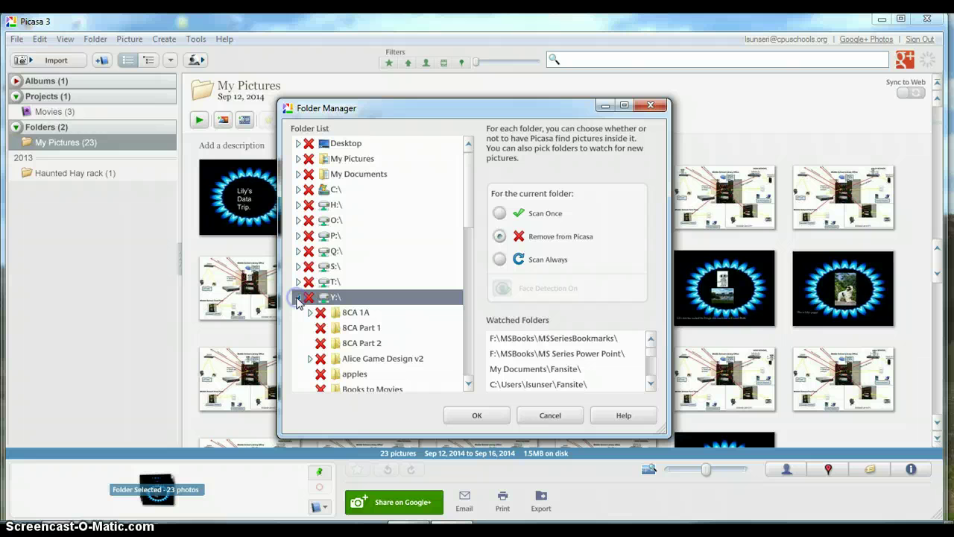
drag(463, 206, 454, 361)
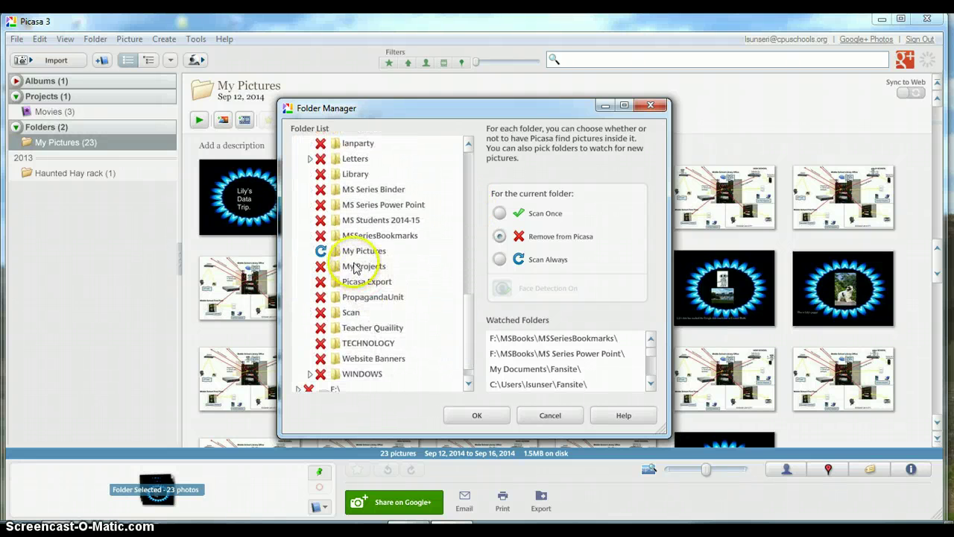
click(374, 255)
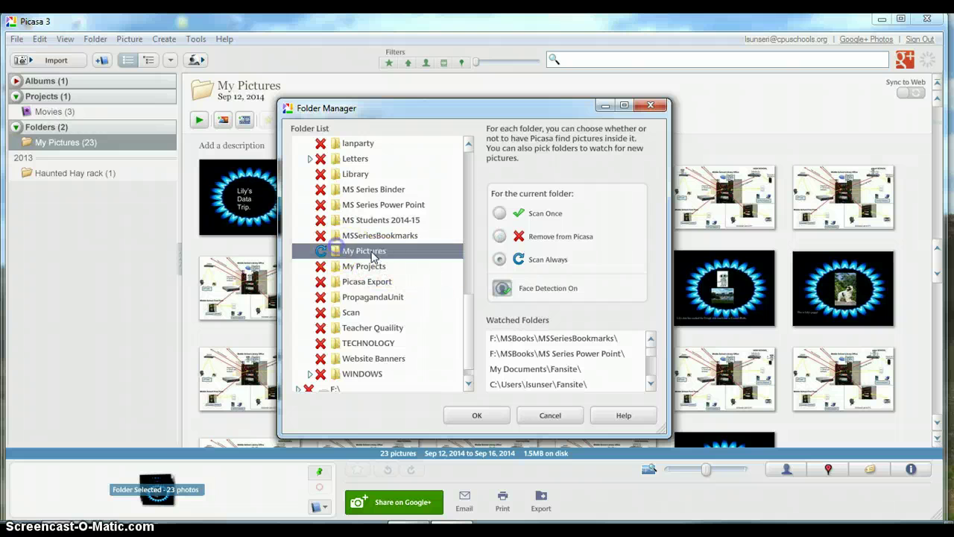
click(481, 417)
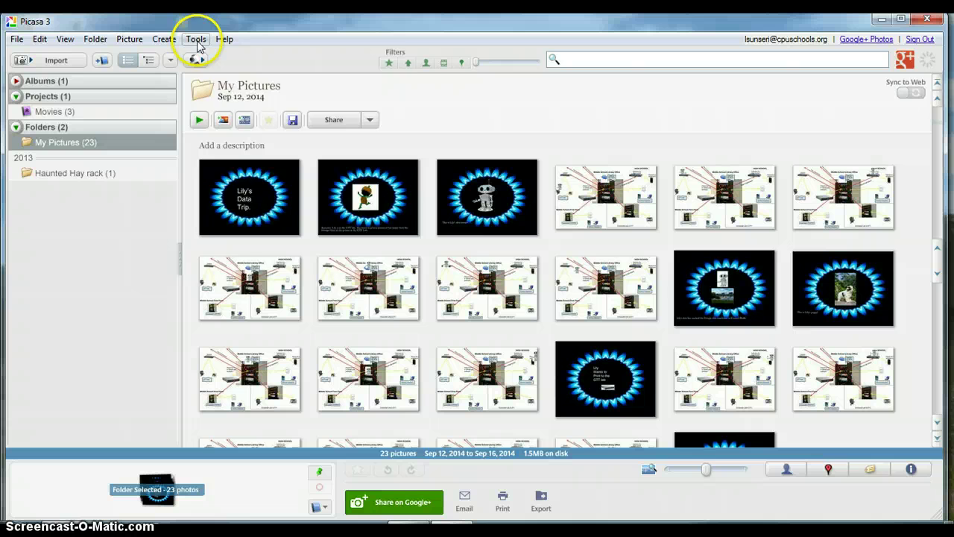
- Confirm in Options that all file types, movies included, are displayed
click(196, 40)
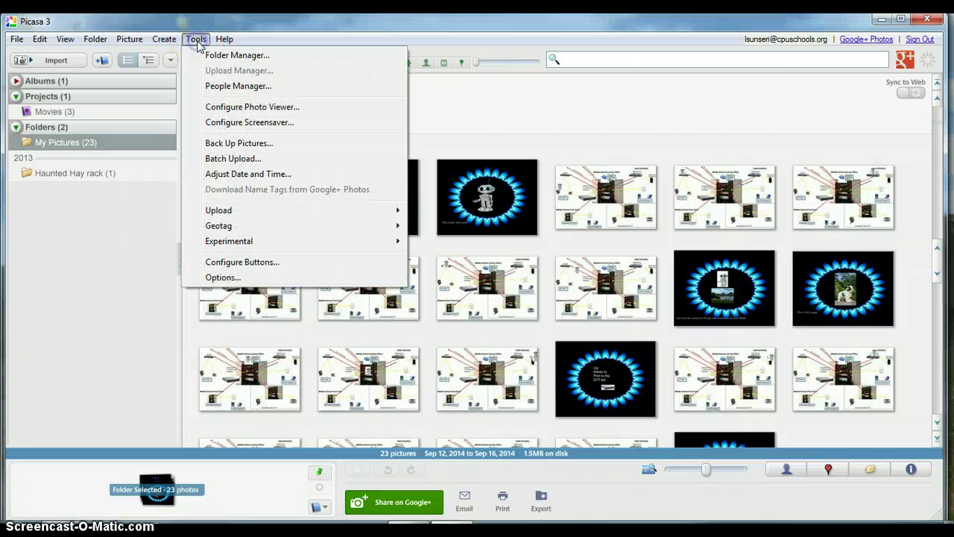
click(238, 280)
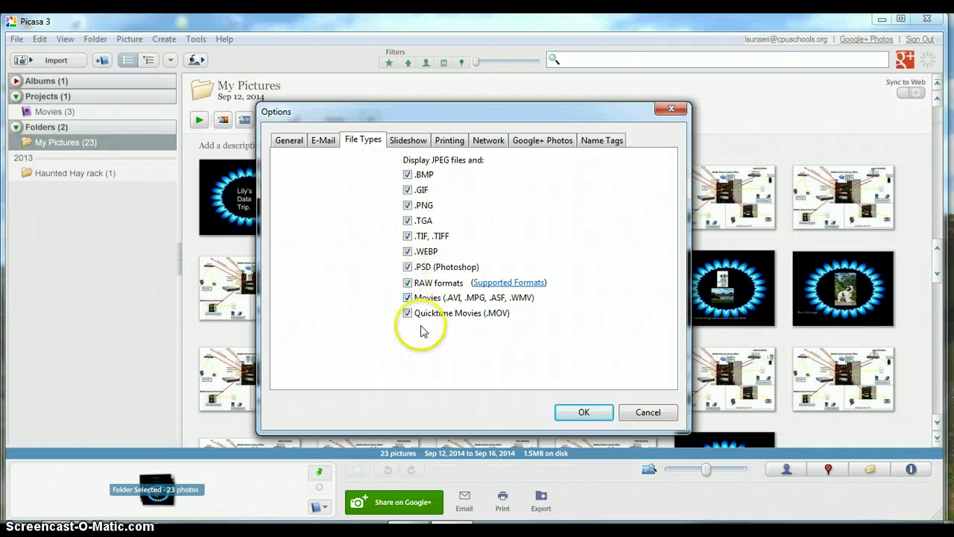
click(584, 413)
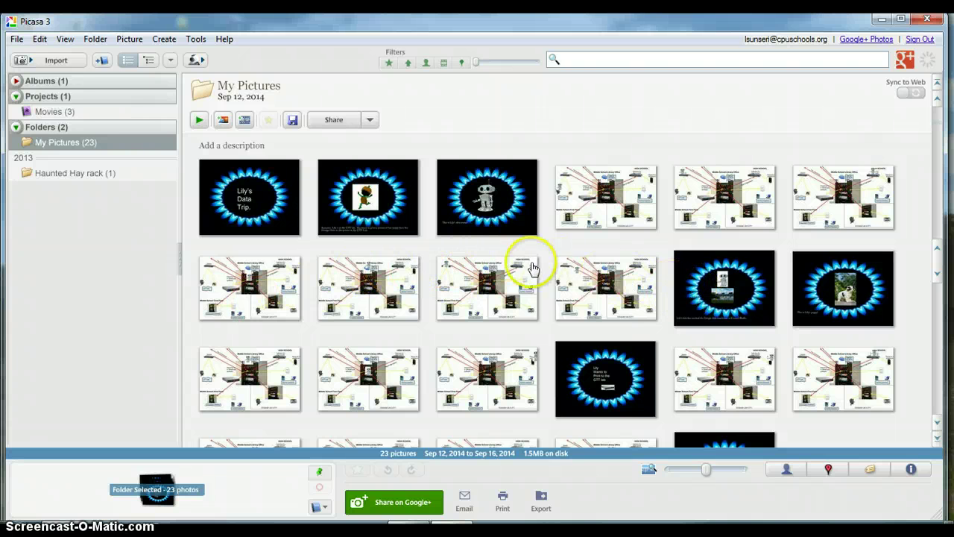
- Open the second slide, Lily02.jpg, for editing and start on its caption
click(394, 224)
double_click(395, 227)
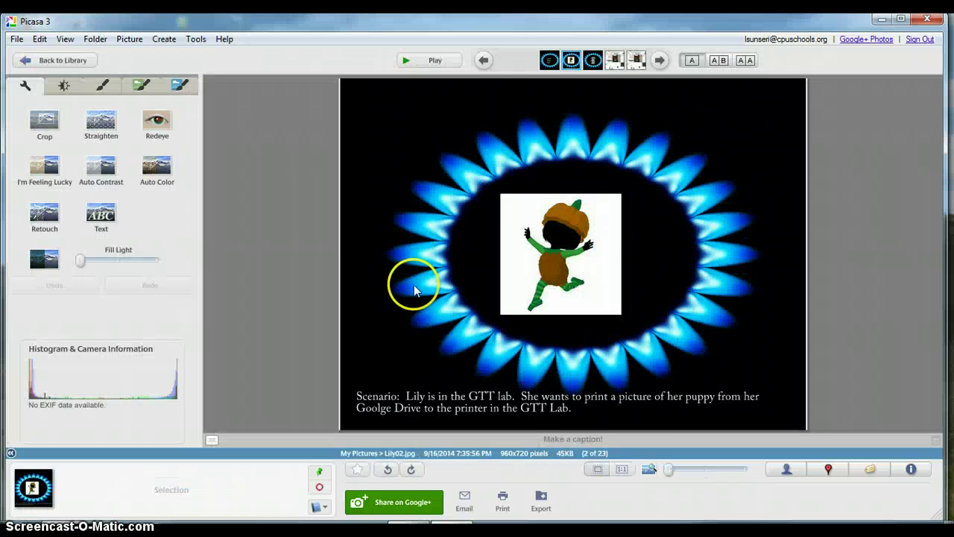
click(100, 224)
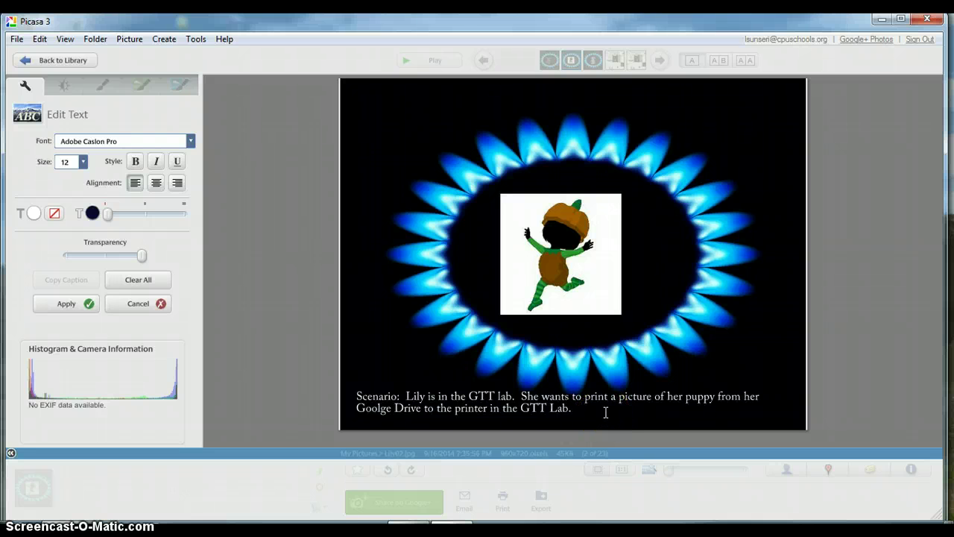
- View the robot slide Lily03.jpg, then scroll the library up to My Pictures' first thumbnails
click(45, 60)
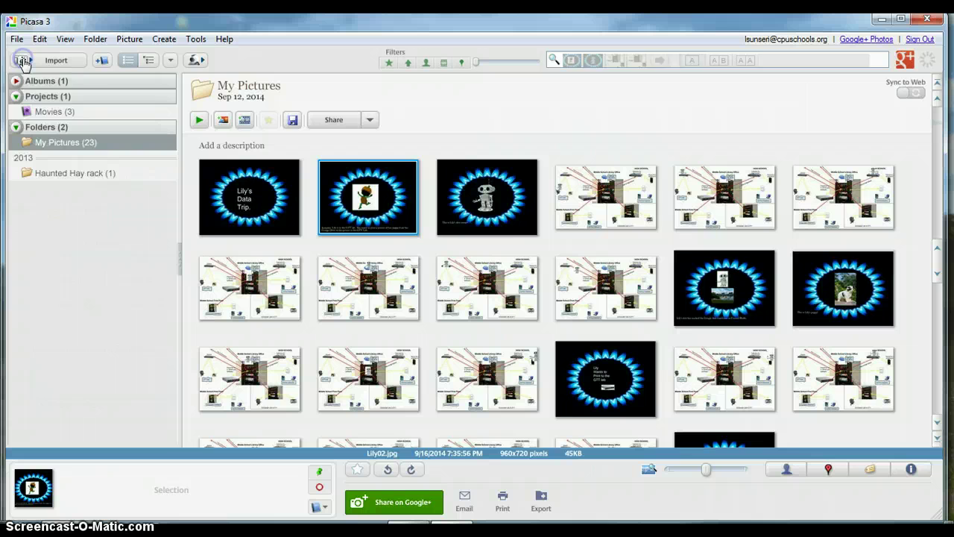
double_click(510, 179)
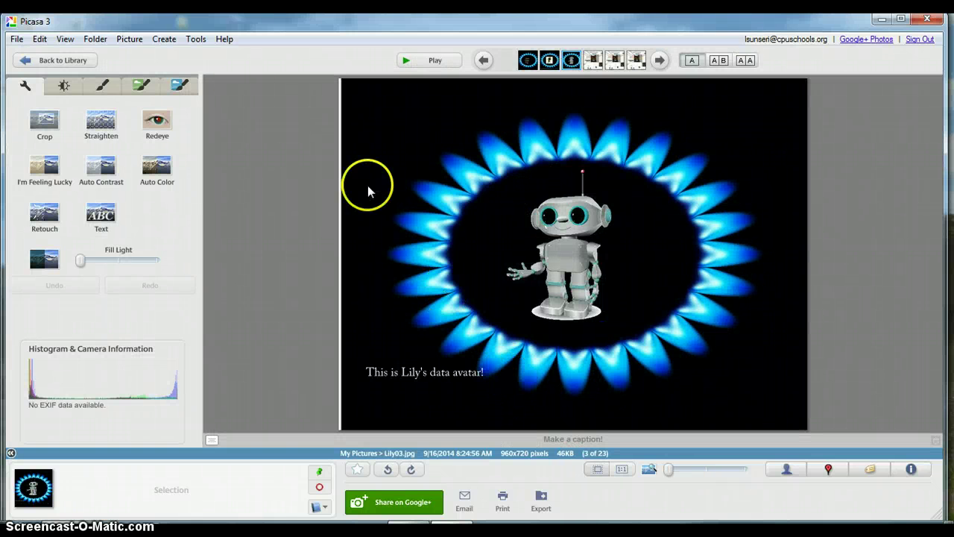
click(45, 60)
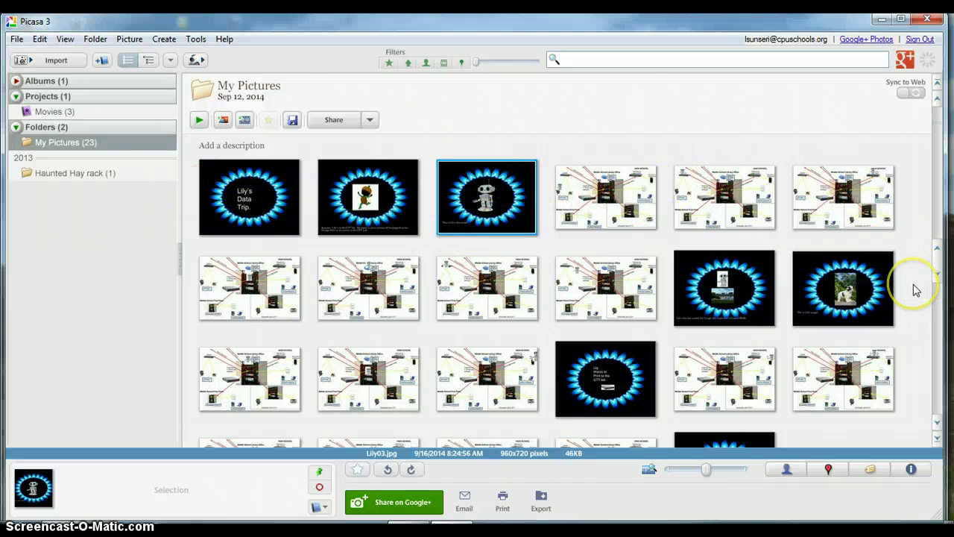
scroll(914, 284, down, 5)
scroll(913, 284, up, 4)
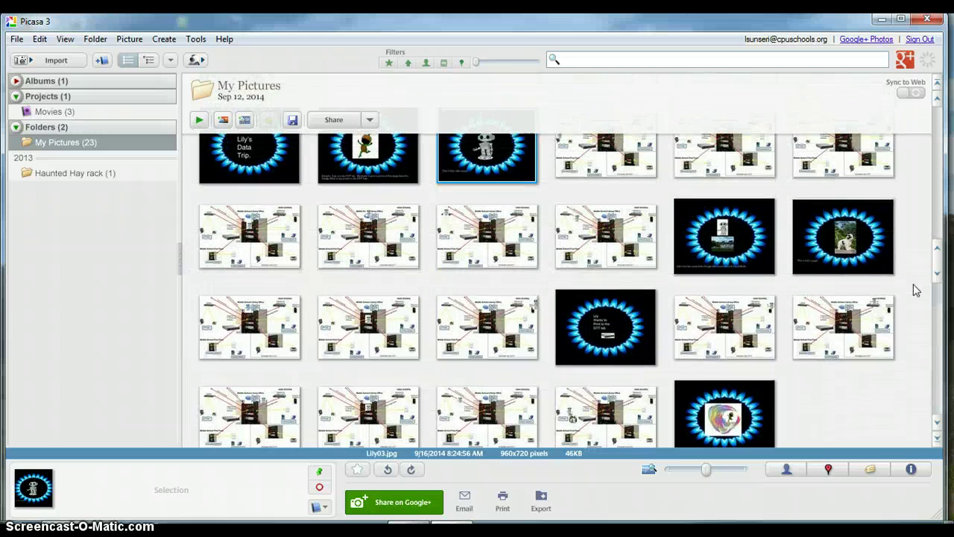
scroll(913, 284, up, 3)
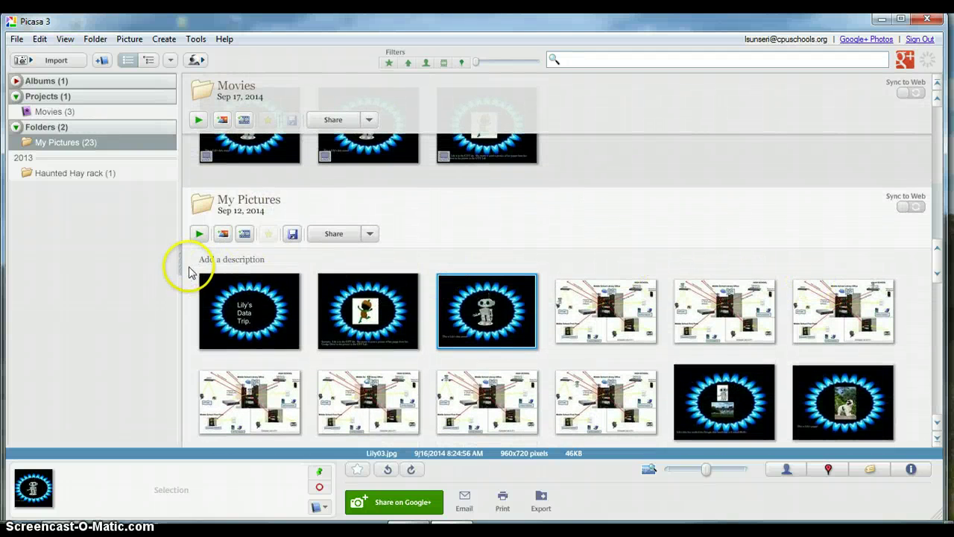
- Box-select all 23 My Pictures thumbnails and create a movie presentation from them
drag(189, 273, 914, 430)
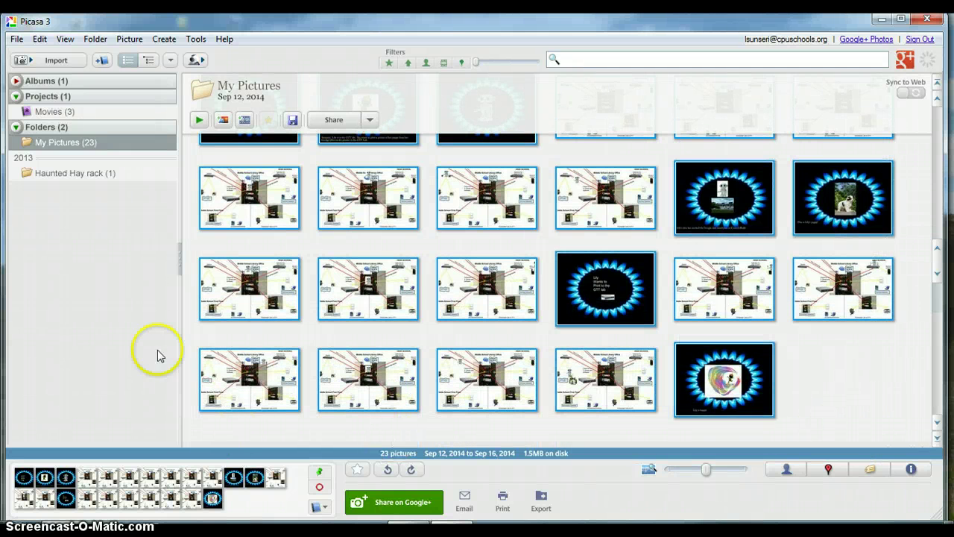
click(243, 121)
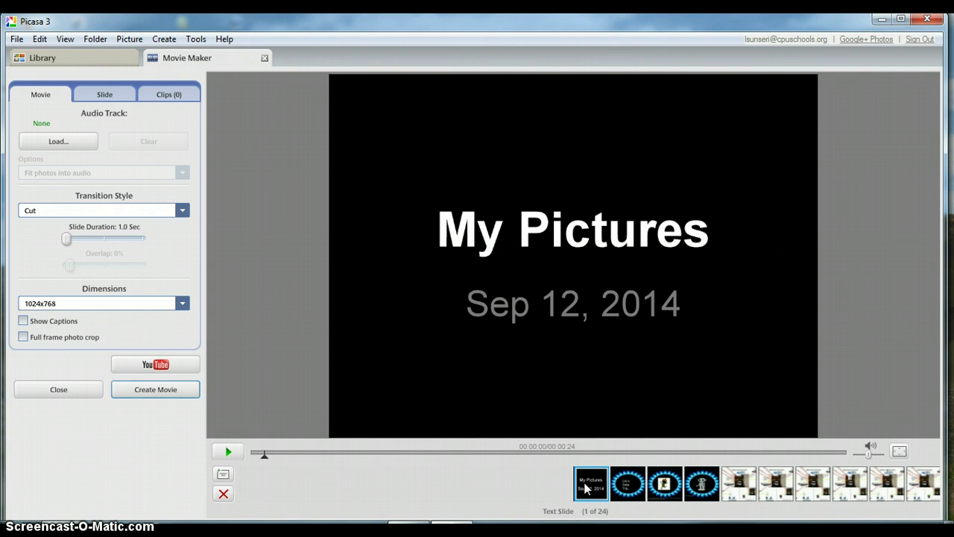
- Delete the My Pictures title slide, keep Cut transitions, and preview the movie to slide 6
key(Delete)
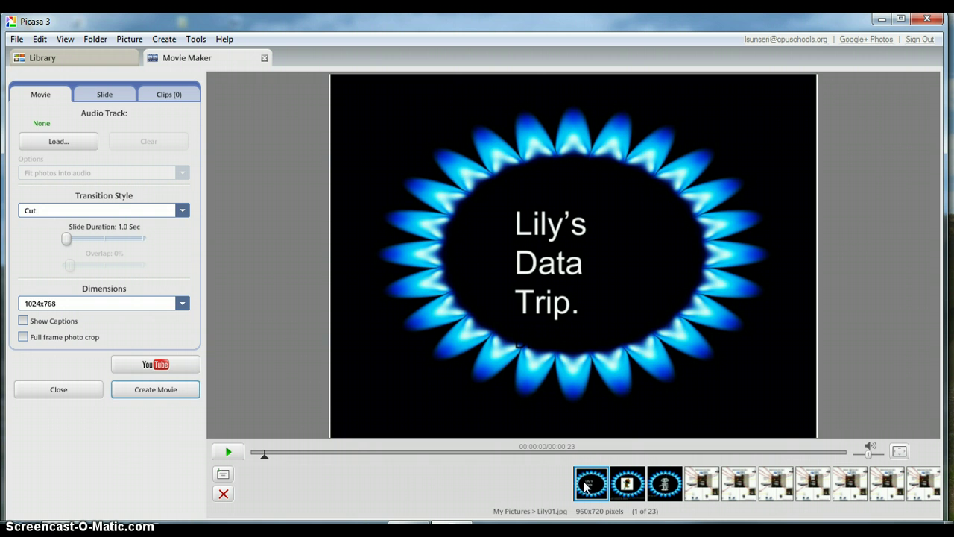
click(183, 212)
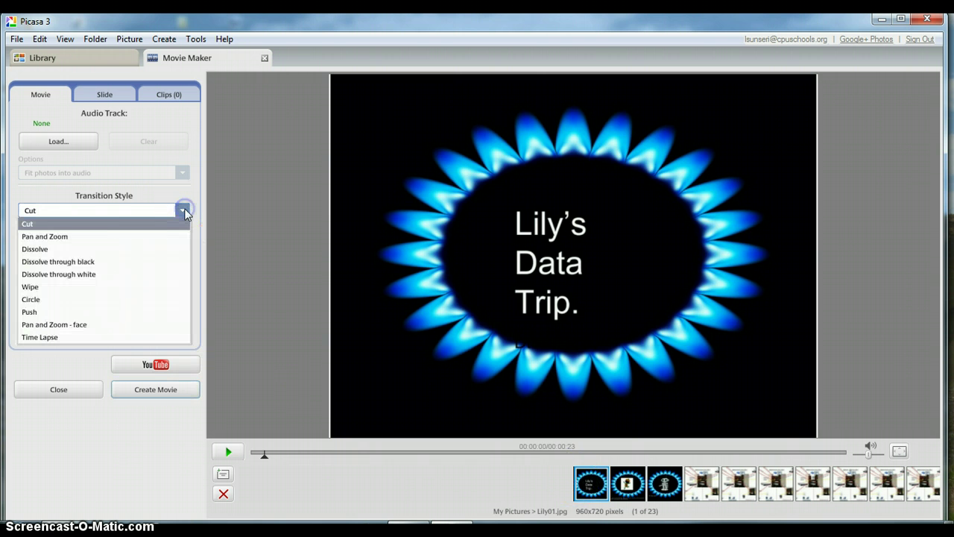
click(136, 225)
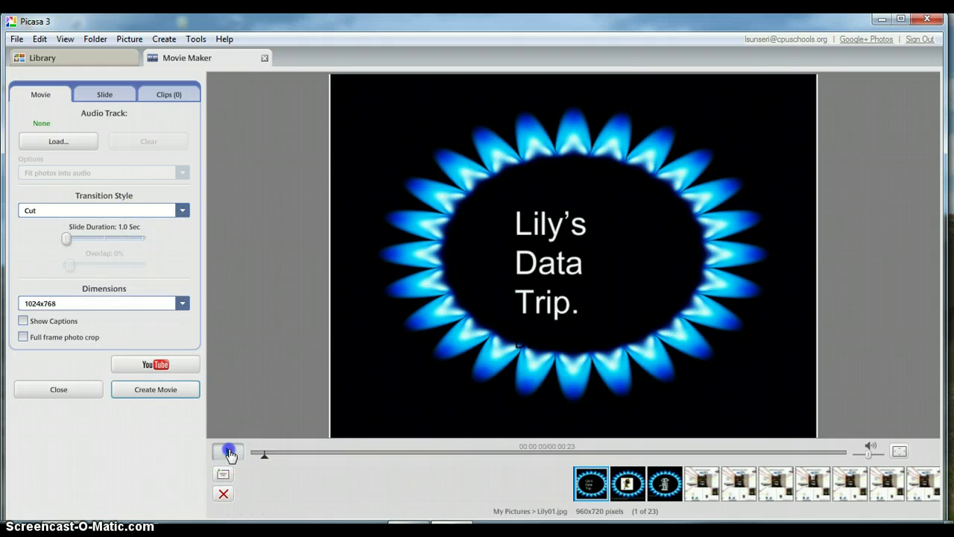
click(228, 452)
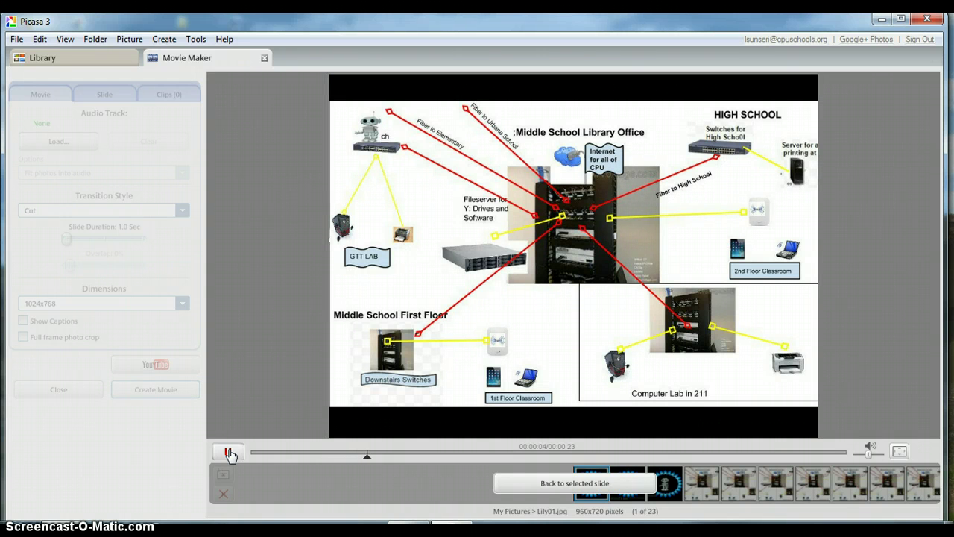
click(228, 453)
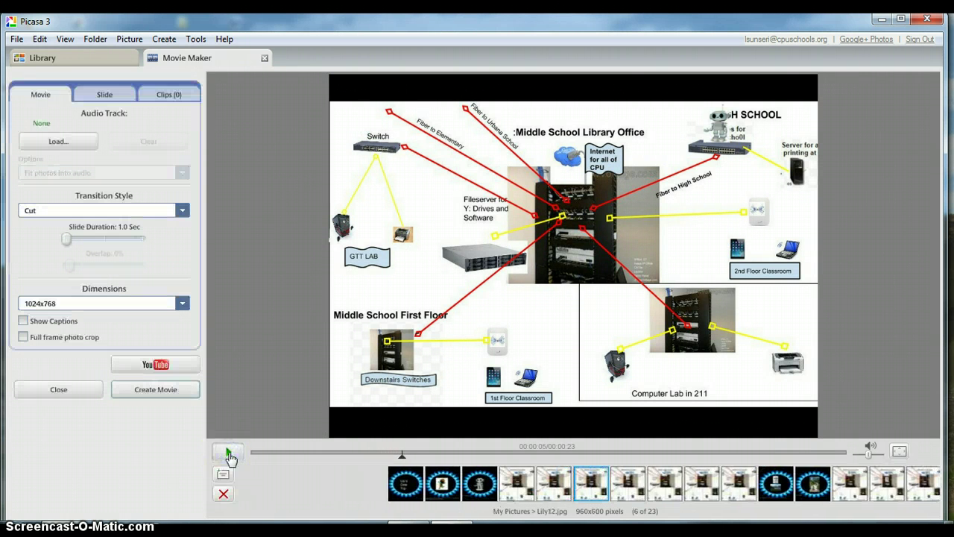
- Load the 07b Soundzabound MP3 from My Pictures as the movie's audio track
click(58, 143)
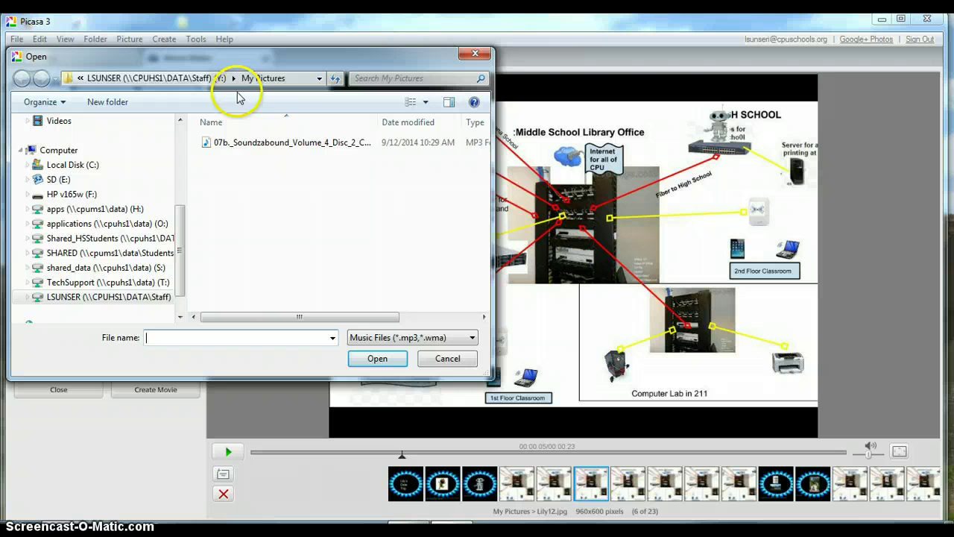
click(234, 144)
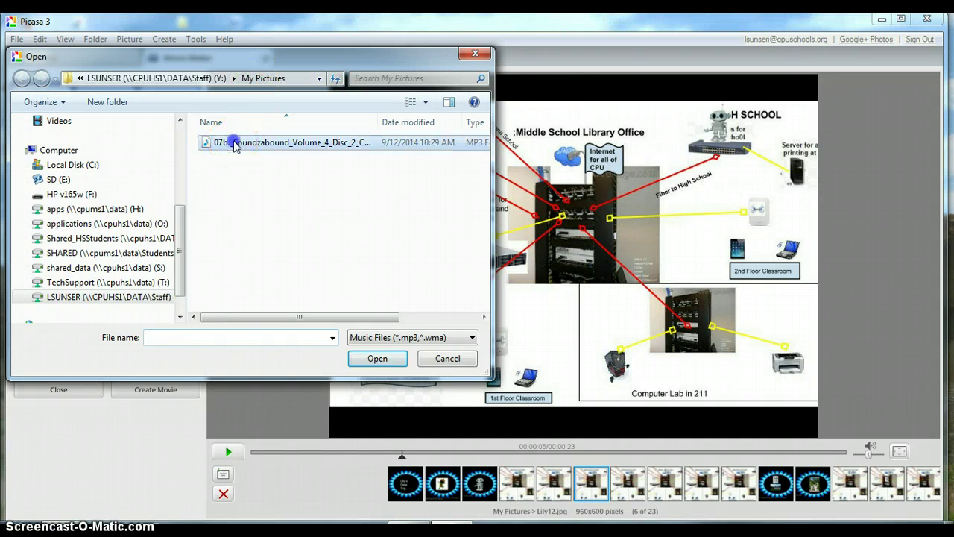
click(378, 358)
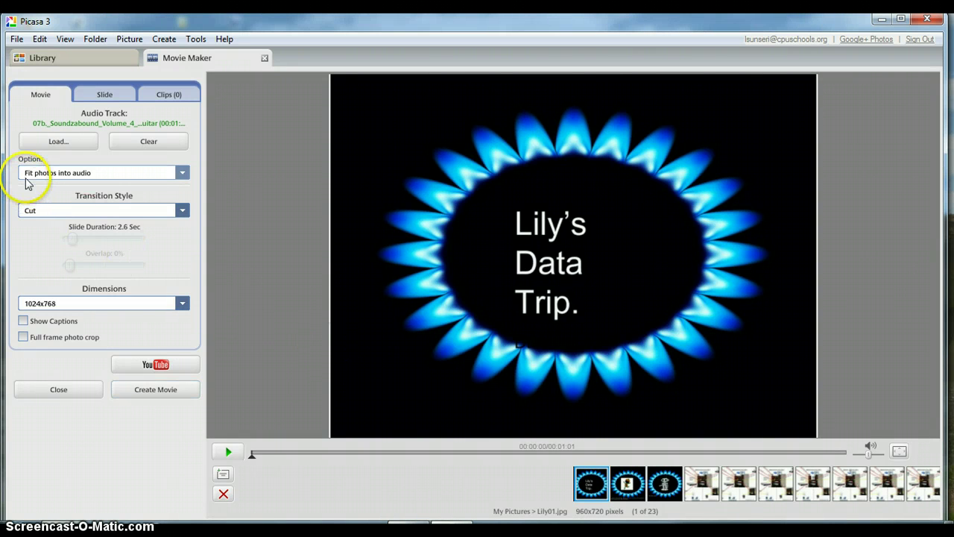
- Set the audio option to Truncate audio for 1.0-second slides and a 23-second movie, then preview
click(182, 174)
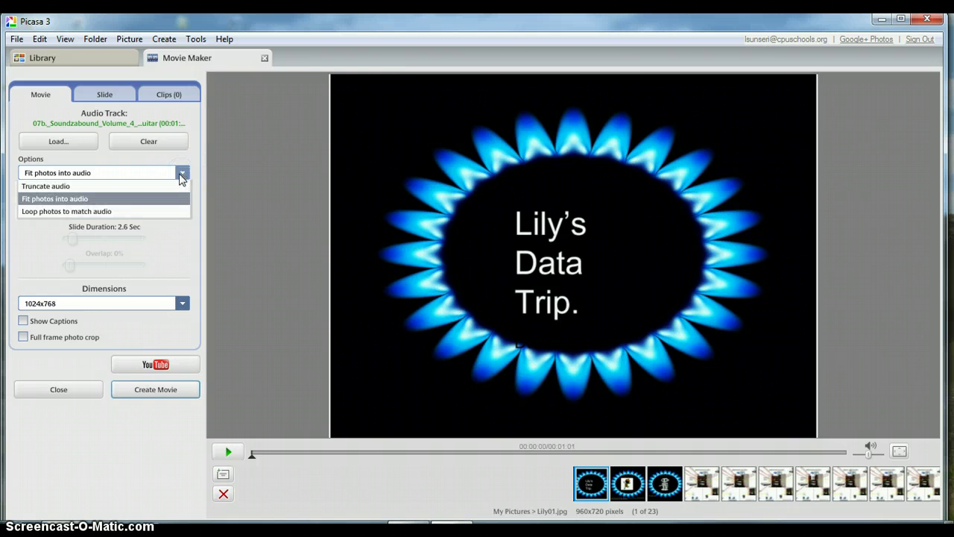
click(158, 186)
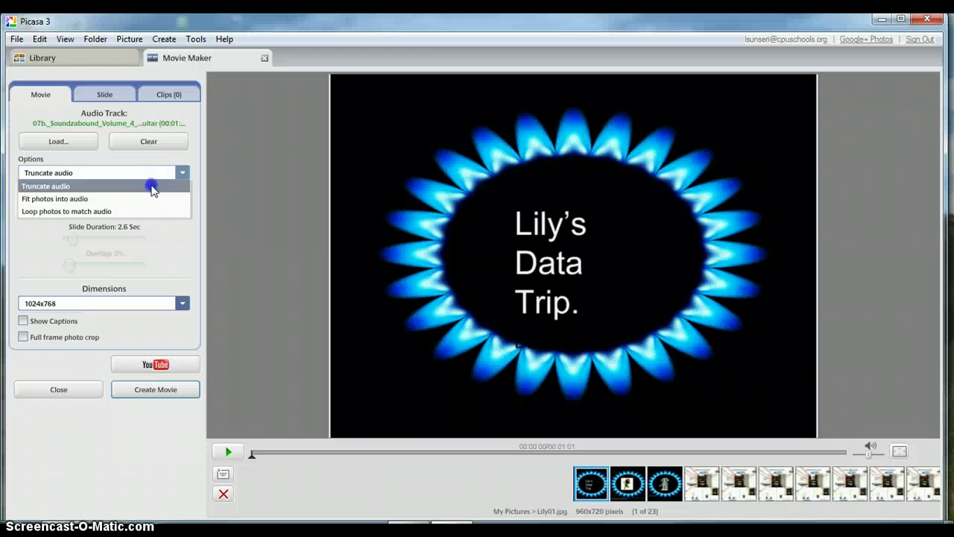
click(151, 186)
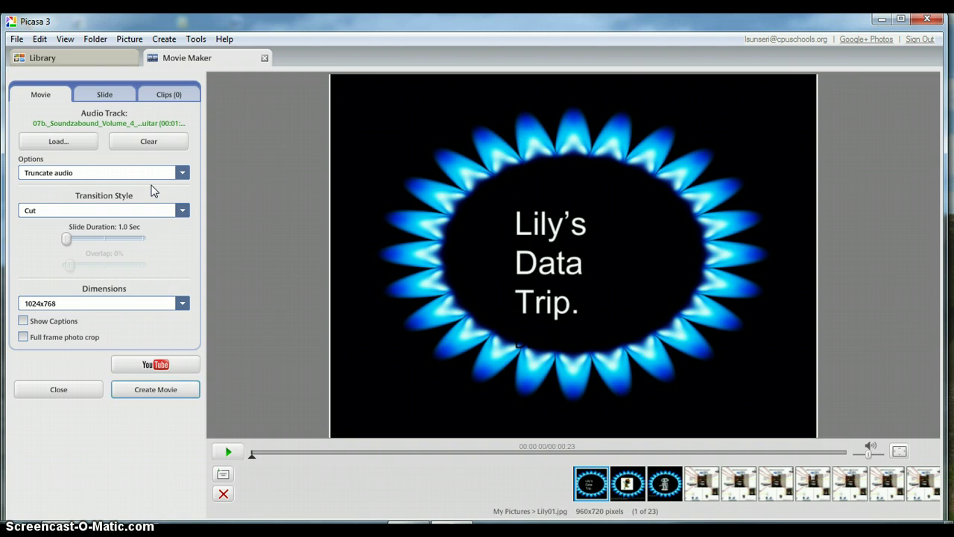
click(183, 172)
click(140, 197)
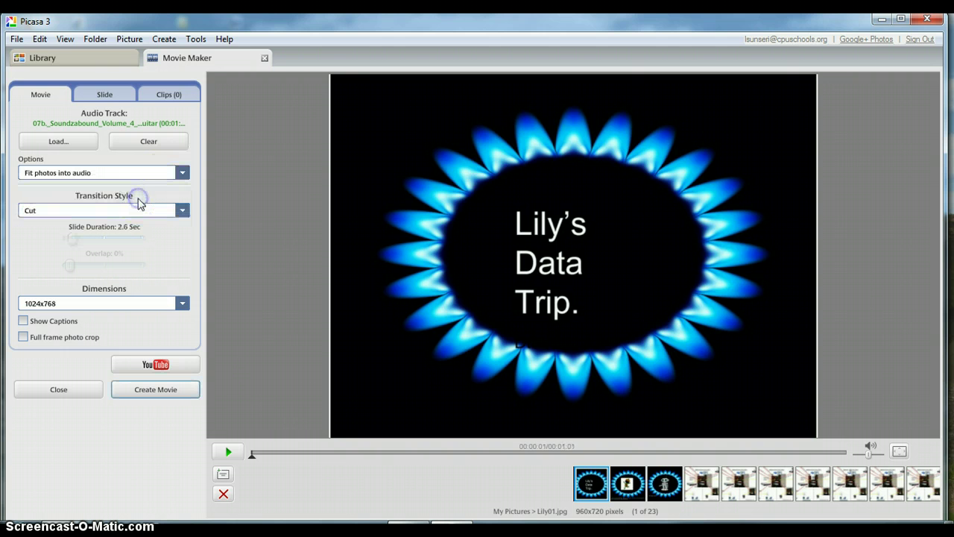
click(183, 172)
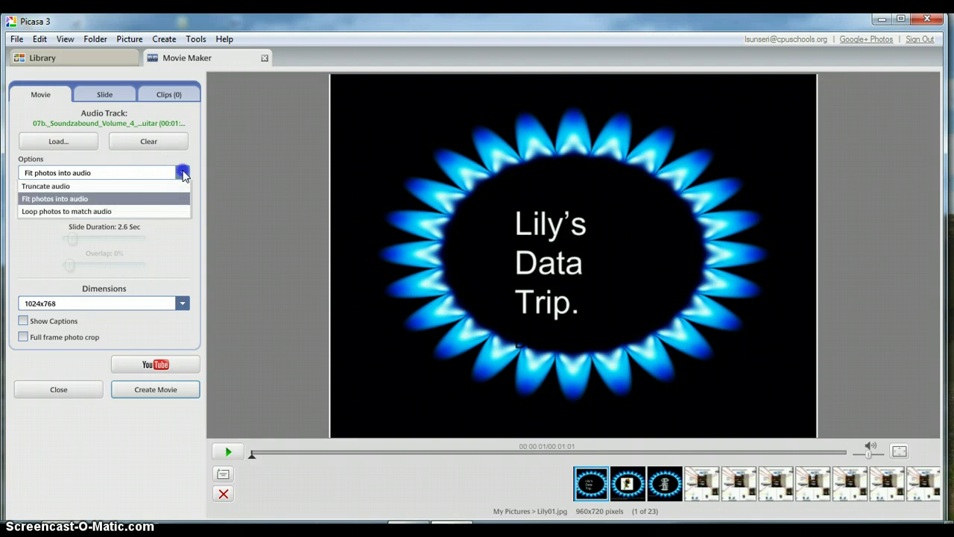
click(152, 185)
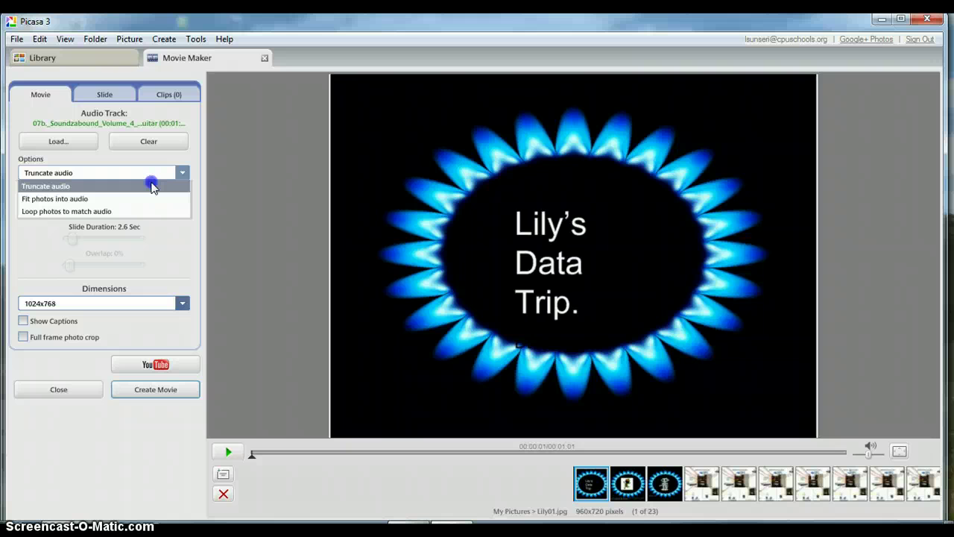
click(152, 186)
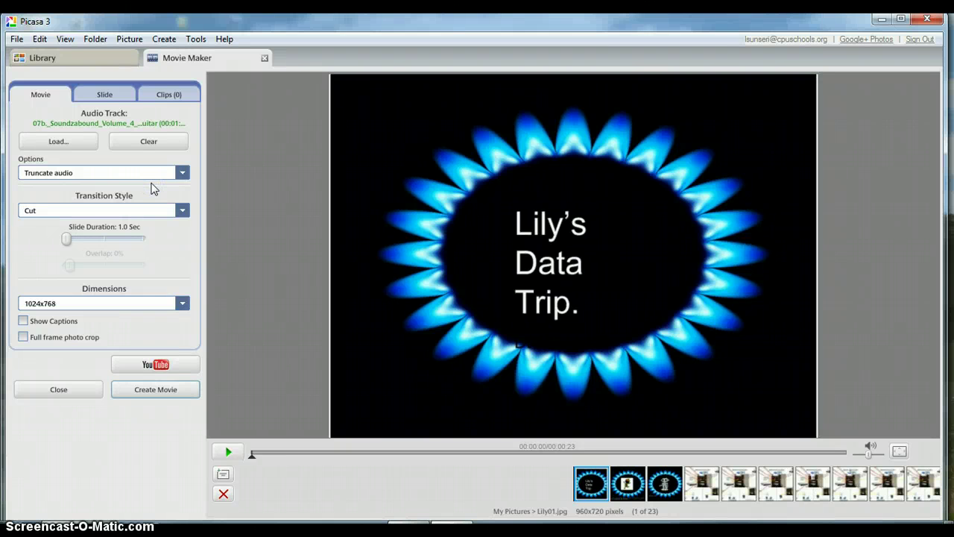
click(230, 454)
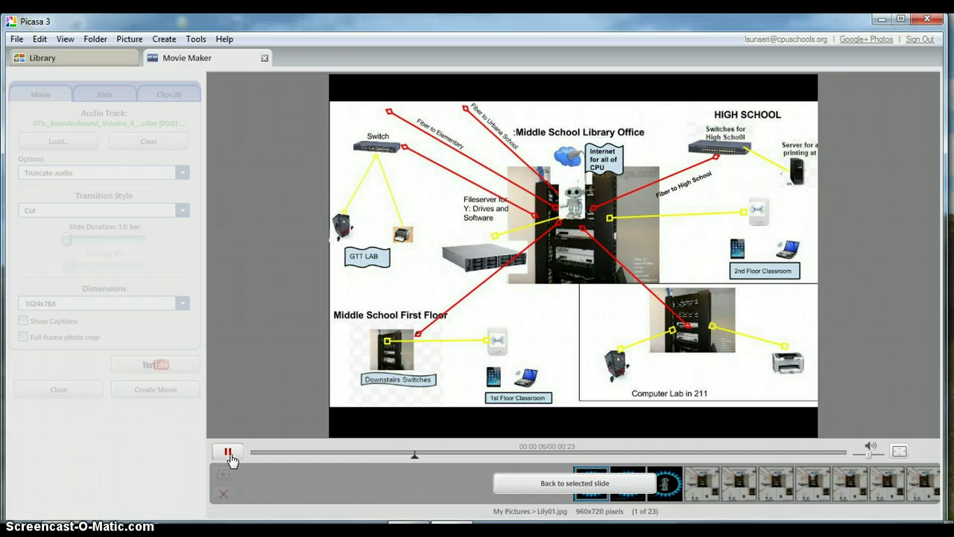
- Pause the preview, render the movie as My Pictures4.wmv, and play its opening slides
click(229, 453)
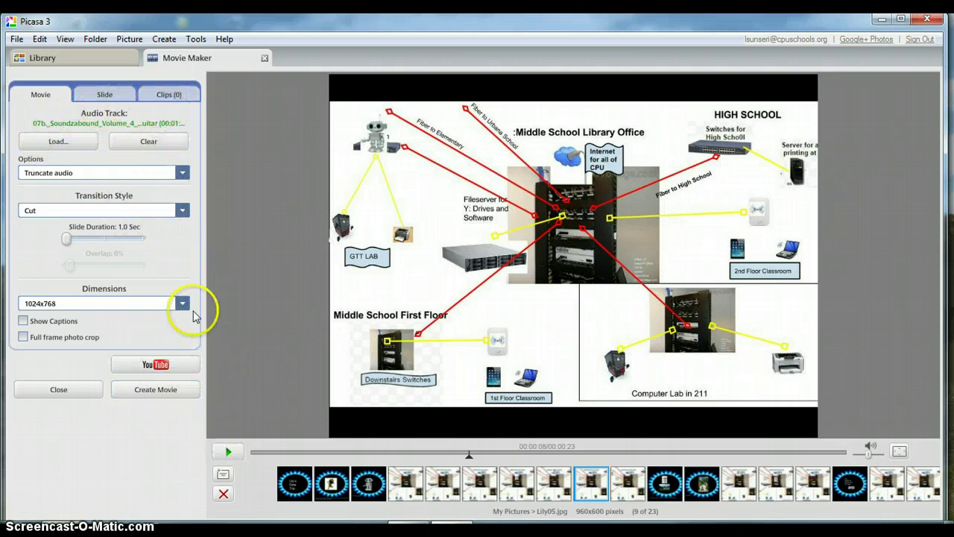
click(166, 397)
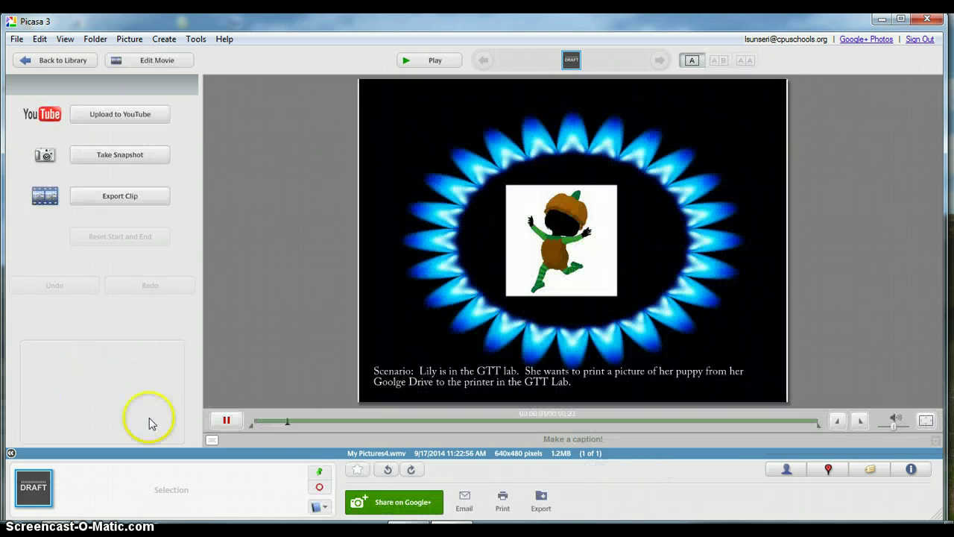
click(228, 421)
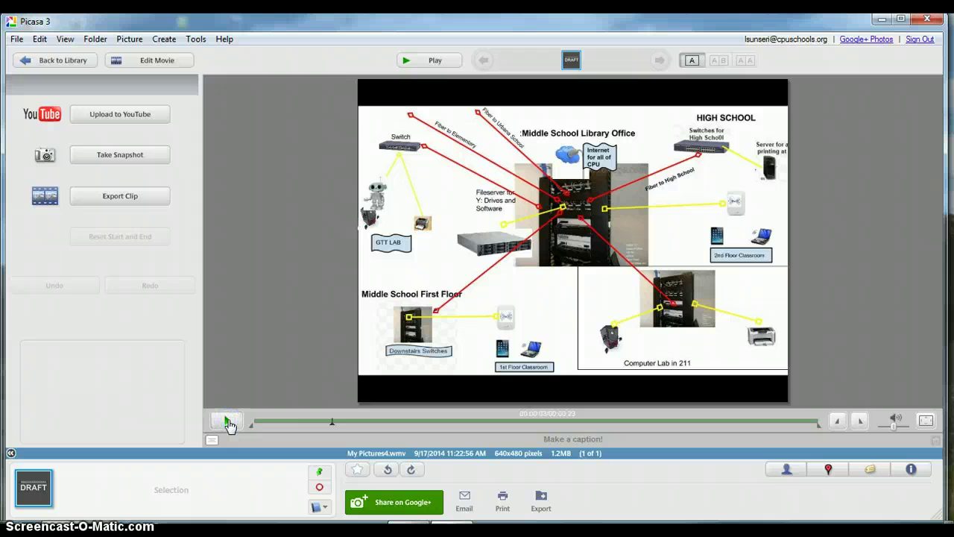
click(541, 505)
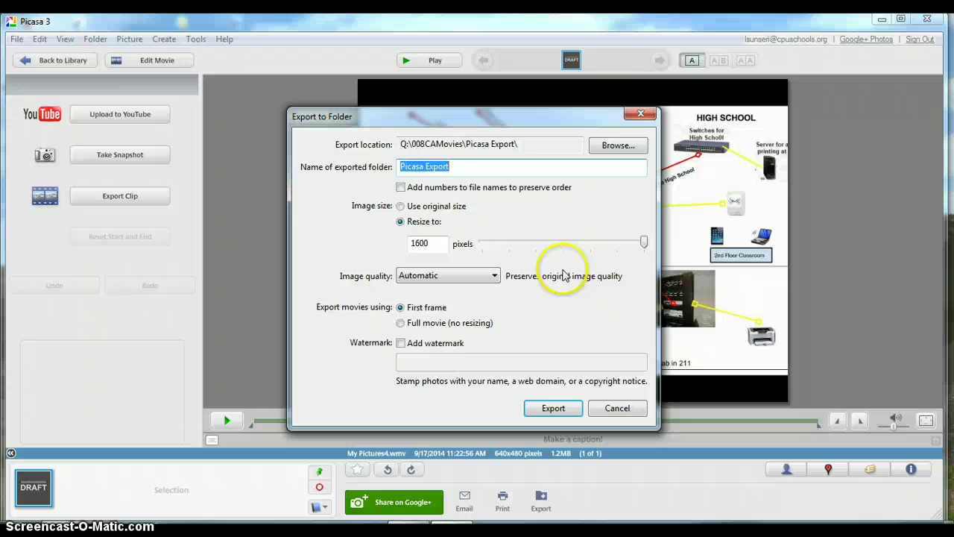
click(618, 146)
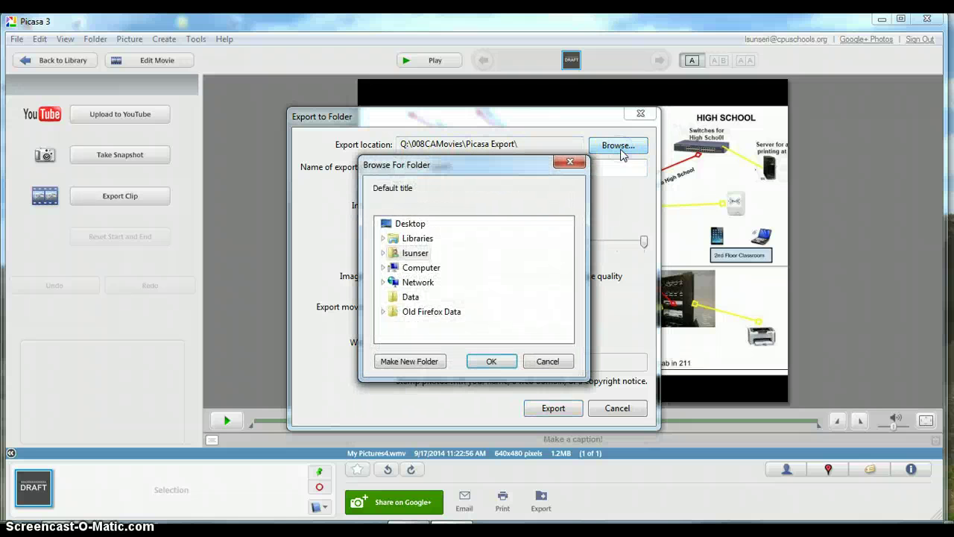
click(382, 268)
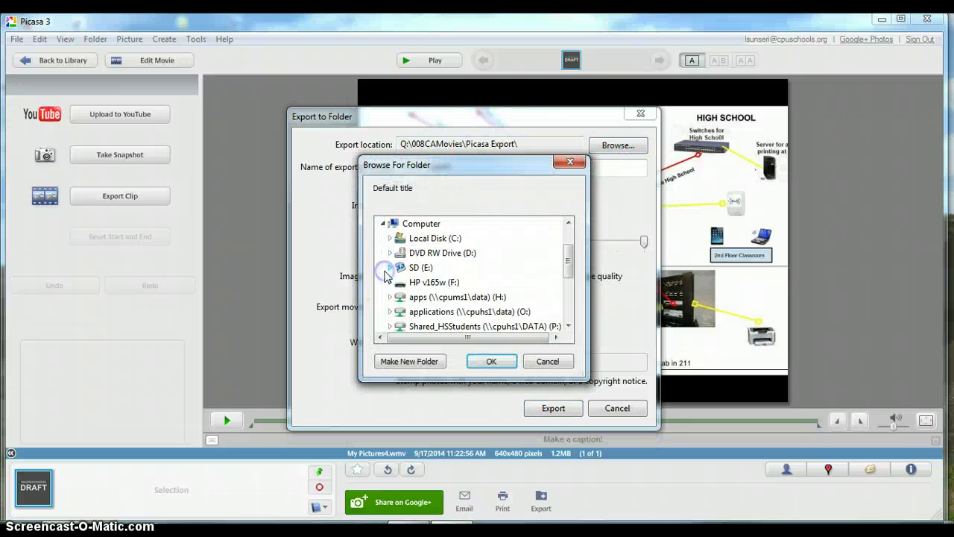
drag(568, 255, 574, 289)
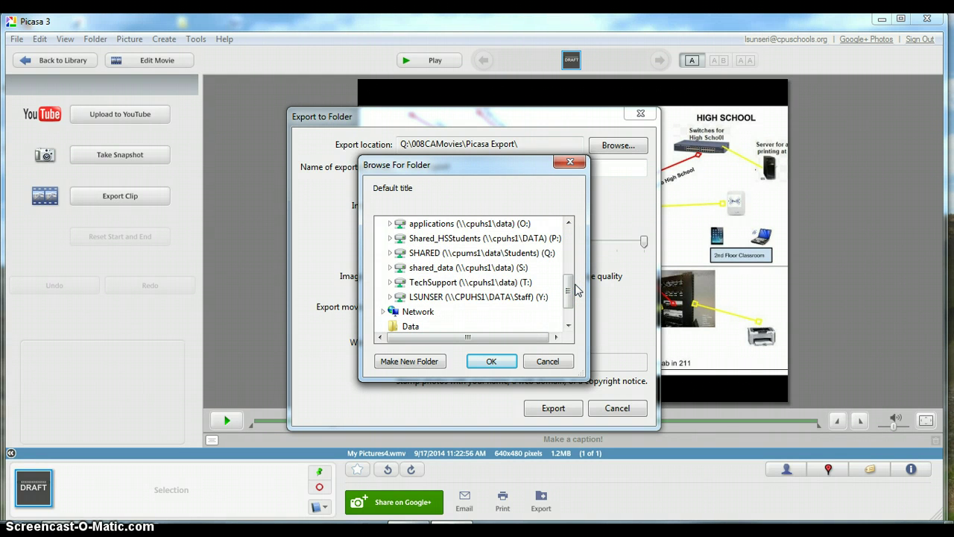
click(389, 253)
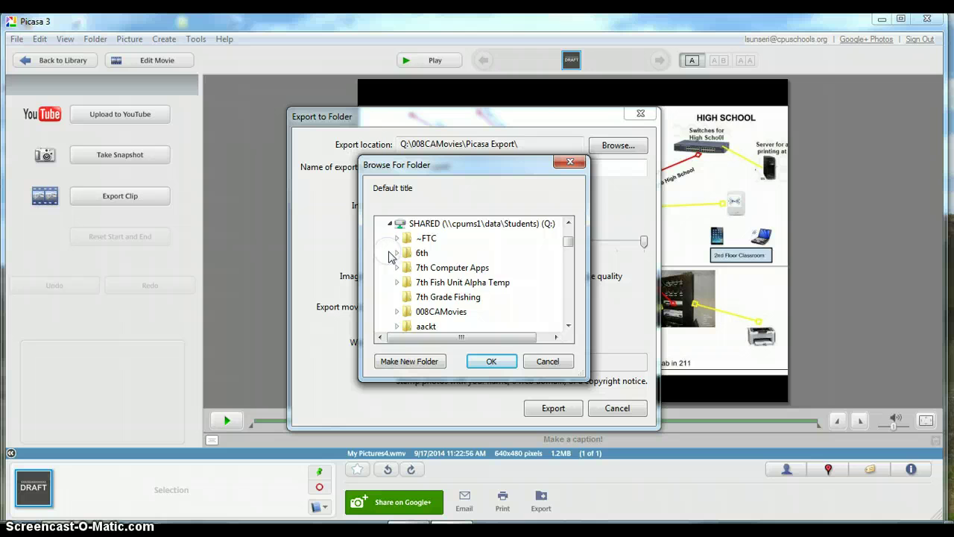
mouse_move(570, 242)
mouse_down()
mouse_move(572, 262)
mouse_move(569, 248)
mouse_up()
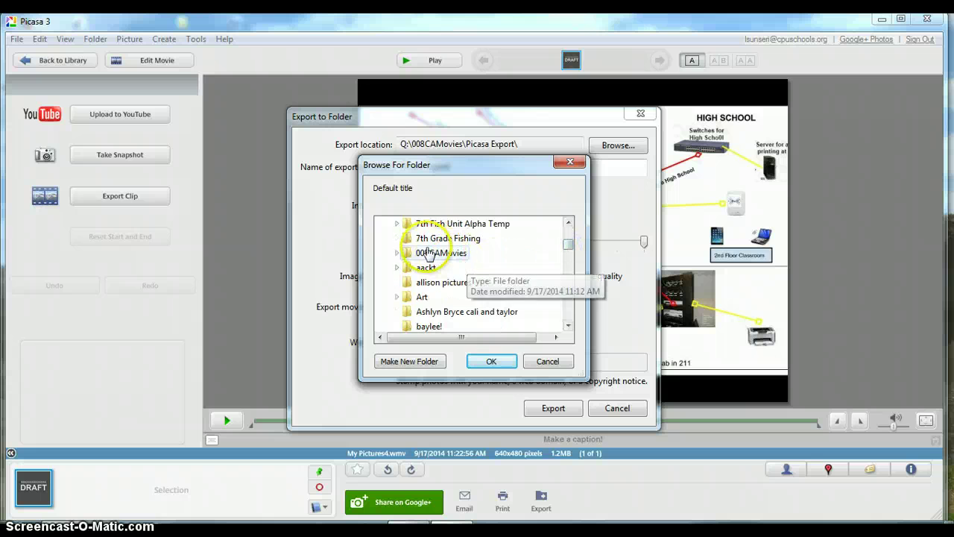
click(422, 253)
click(488, 360)
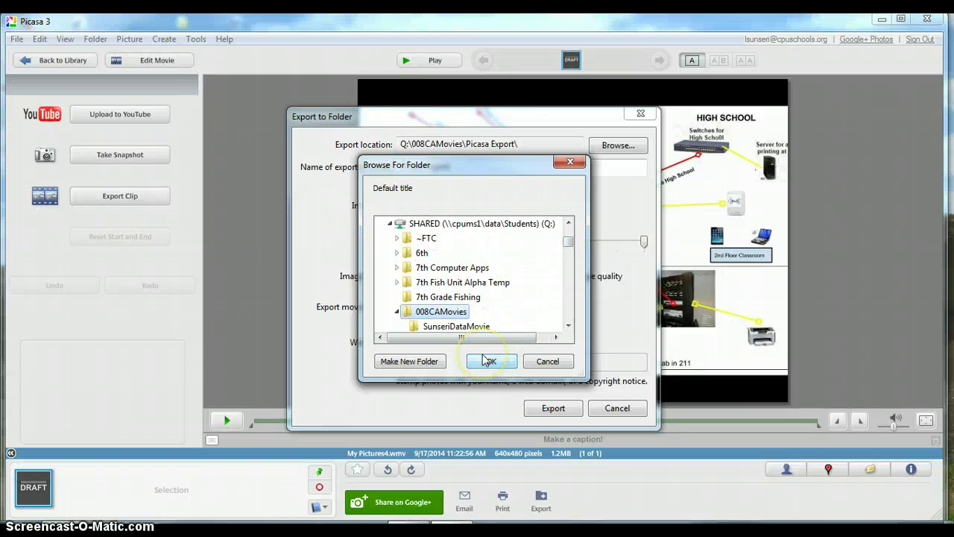
click(489, 361)
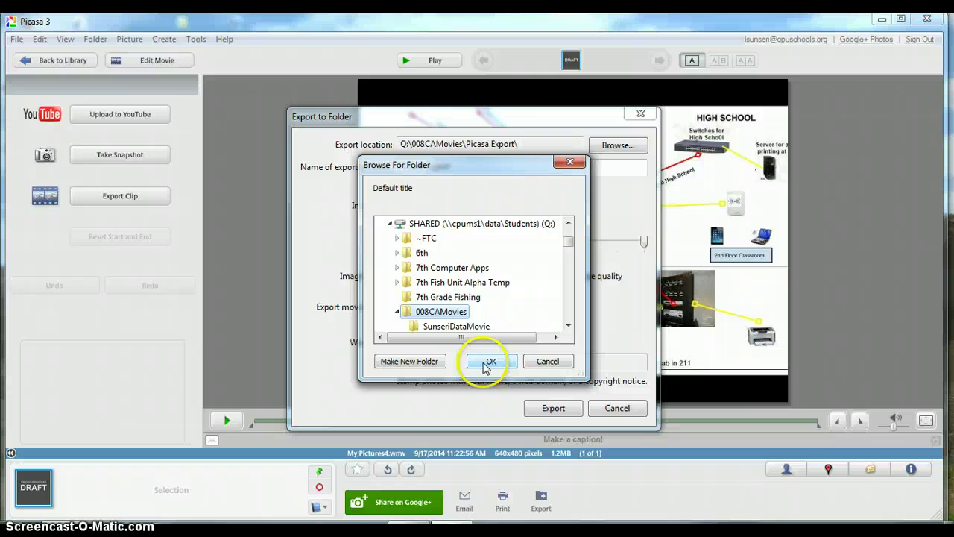
click(489, 362)
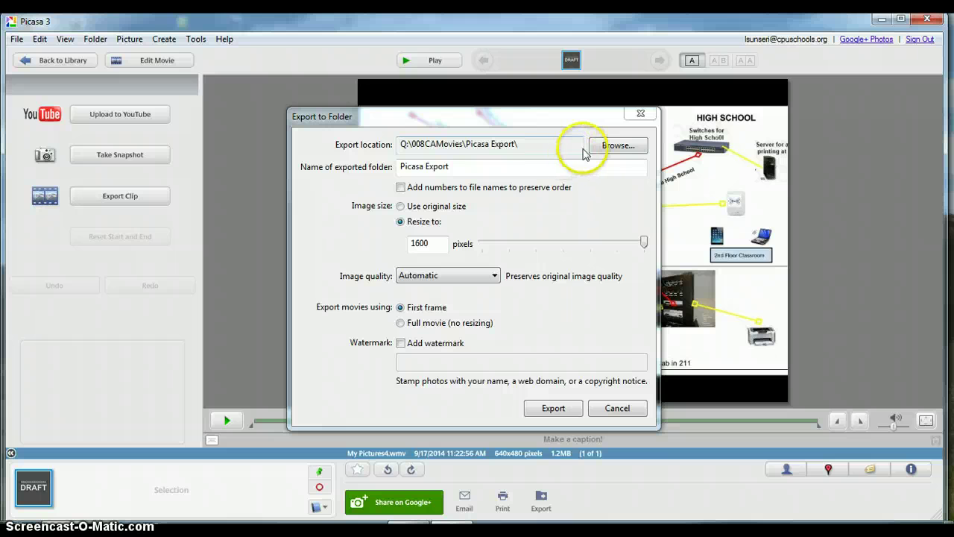
click(610, 149)
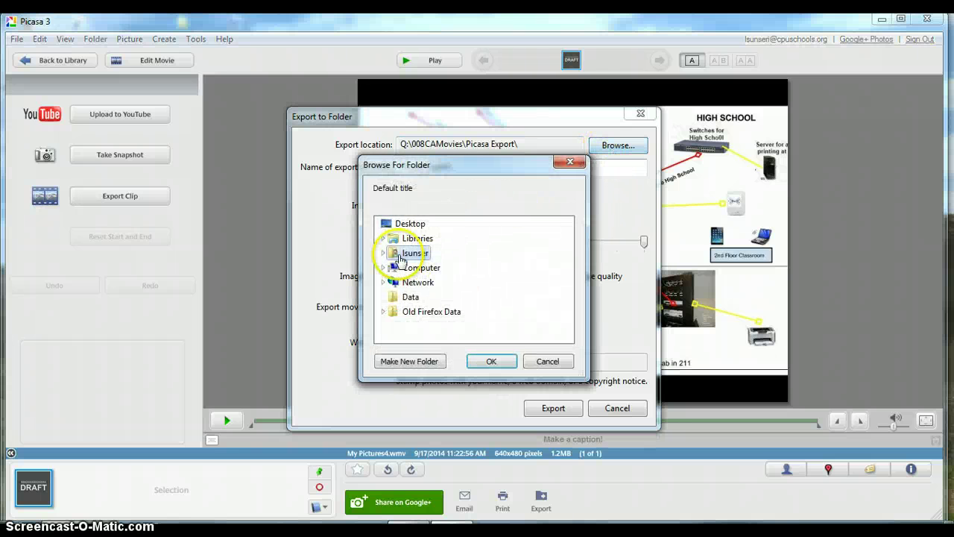
click(382, 253)
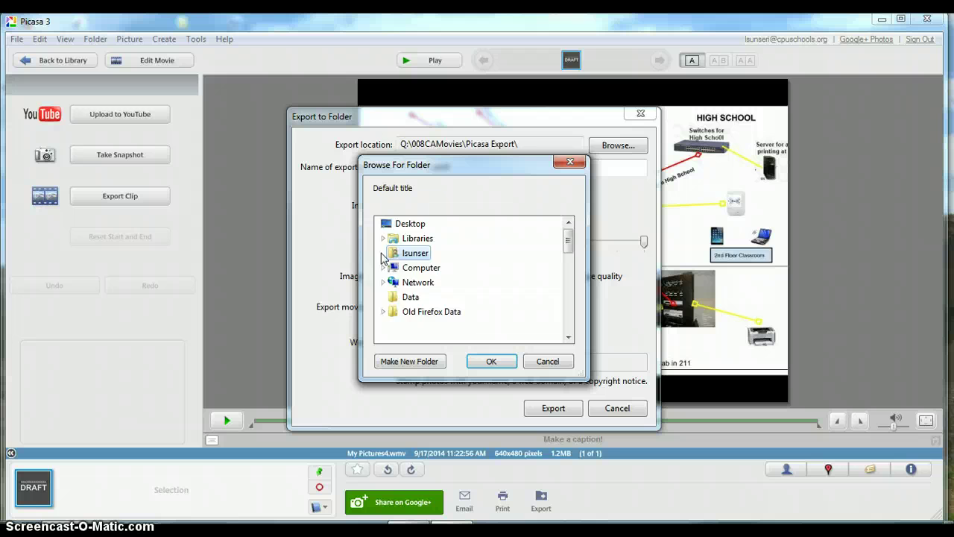
drag(566, 228, 569, 318)
click(382, 287)
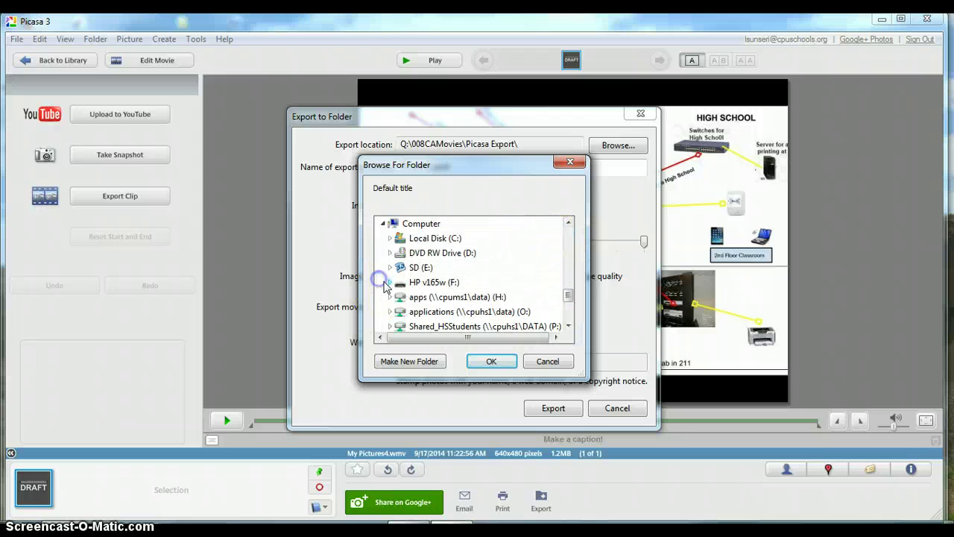
drag(565, 273, 567, 308)
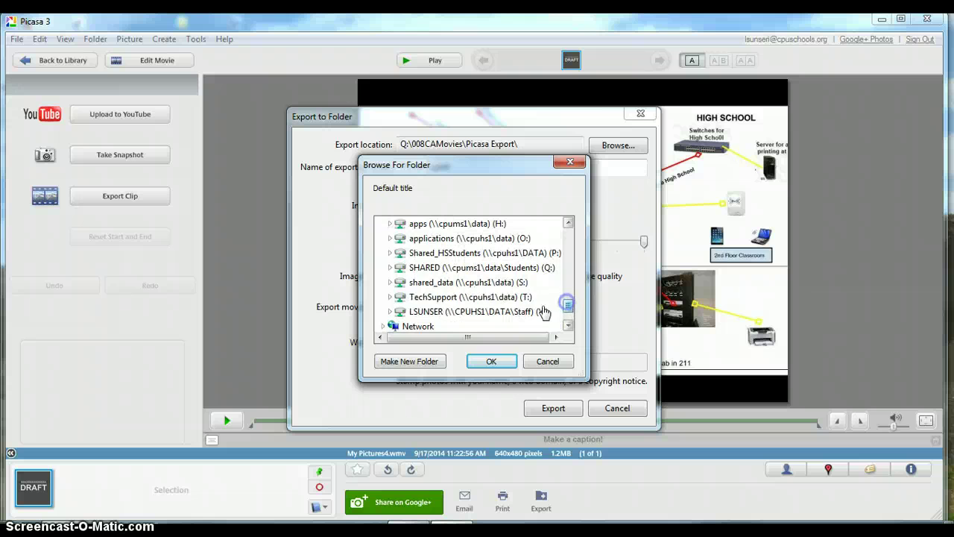
click(389, 268)
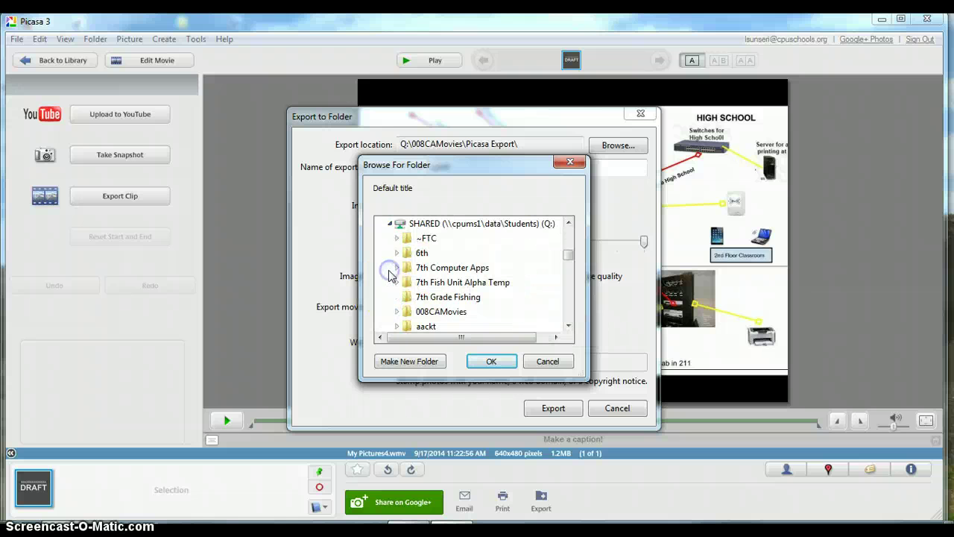
click(397, 313)
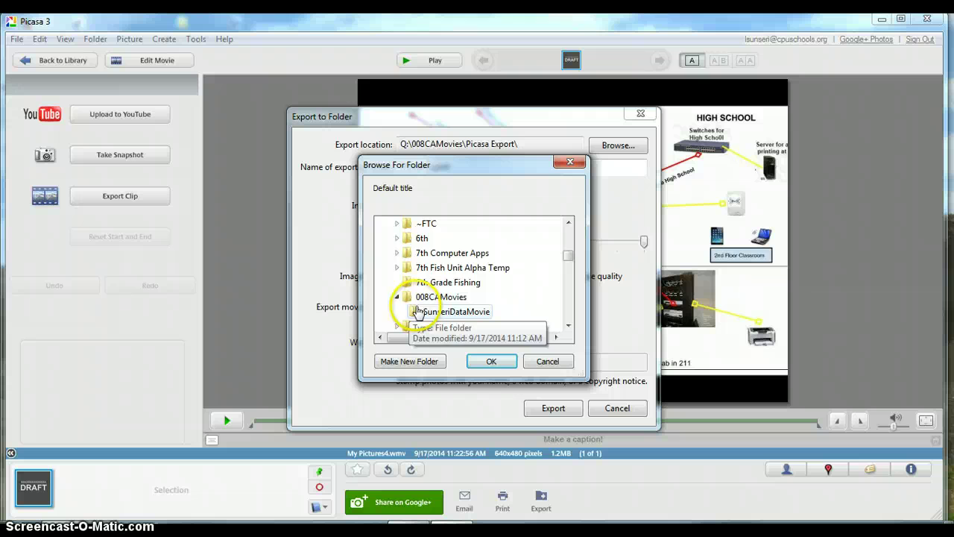
click(428, 299)
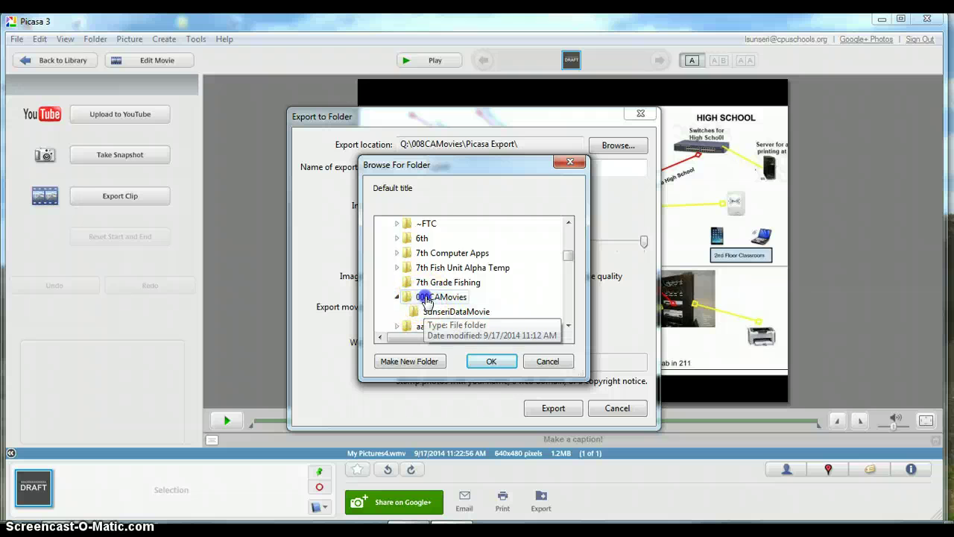
click(488, 361)
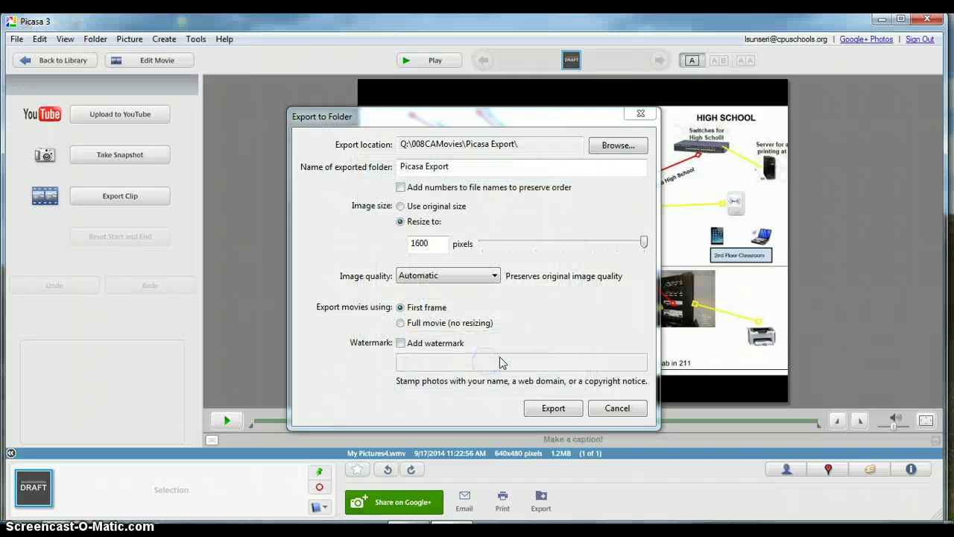
- Export the full, unresized movie into a new surname-named folder in Q:\008CAMovies
click(490, 164)
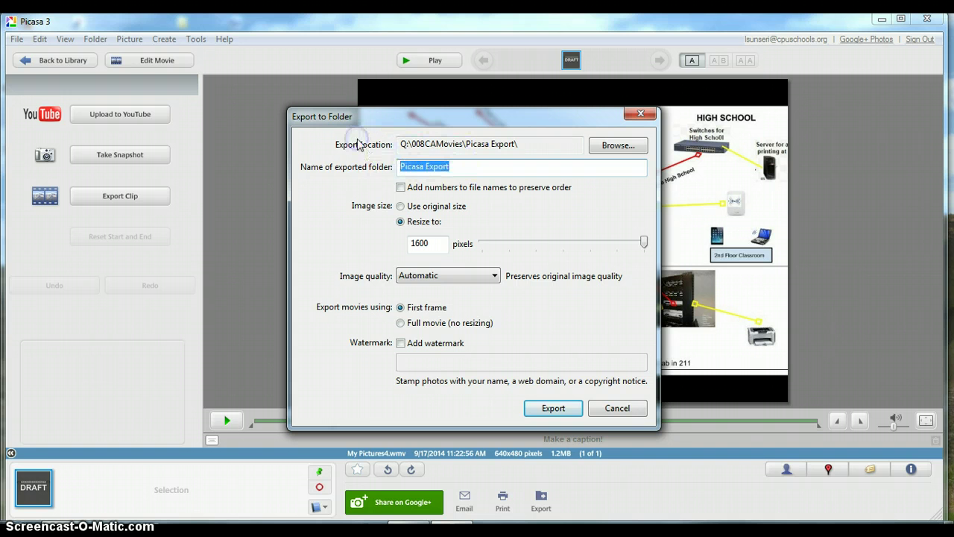
text(SU)
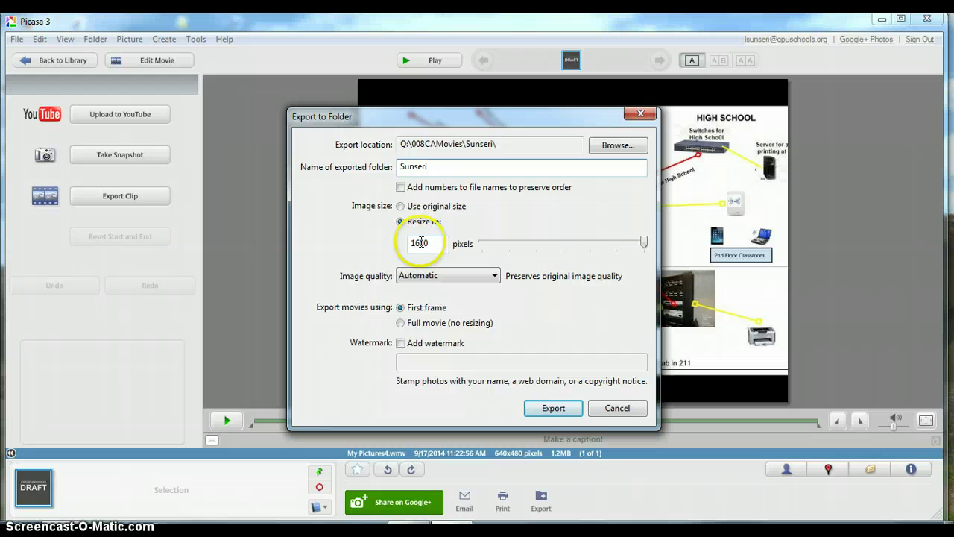
mouse_move(644, 244)
mouse_down()
mouse_move(492, 248)
mouse_move(653, 251)
mouse_up()
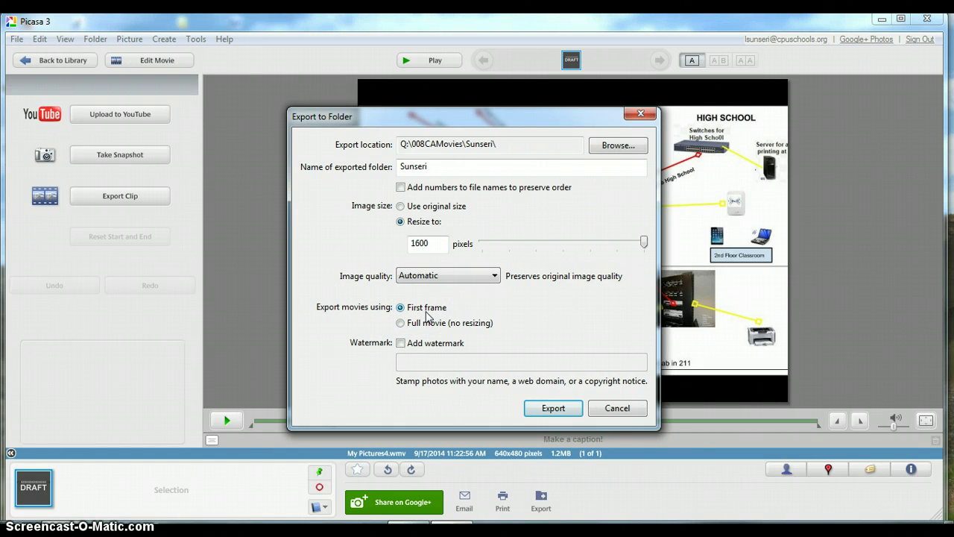
click(401, 322)
click(555, 410)
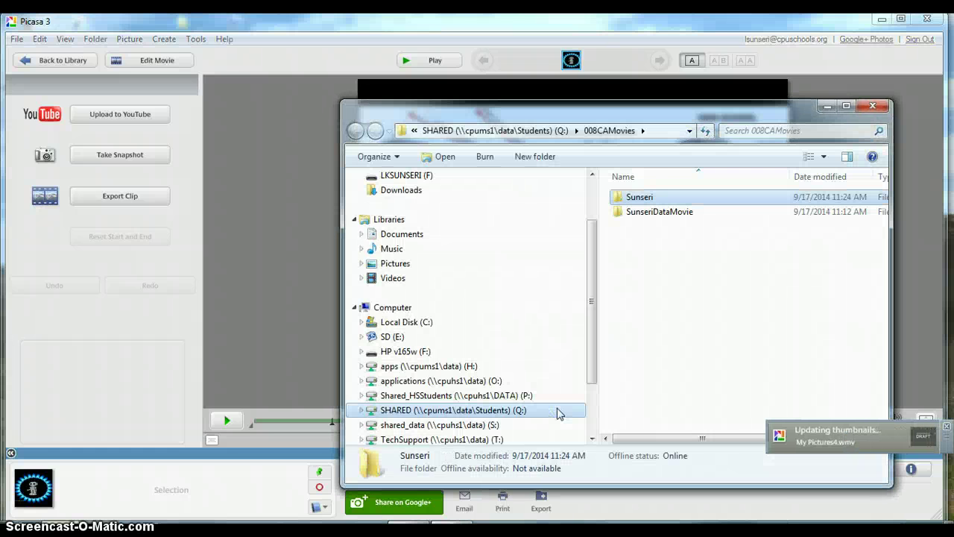
- Play the exported 23-second My Pictures4 movie from its folder in Windows Media Player, then close the player
double_click(640, 199)
click(645, 201)
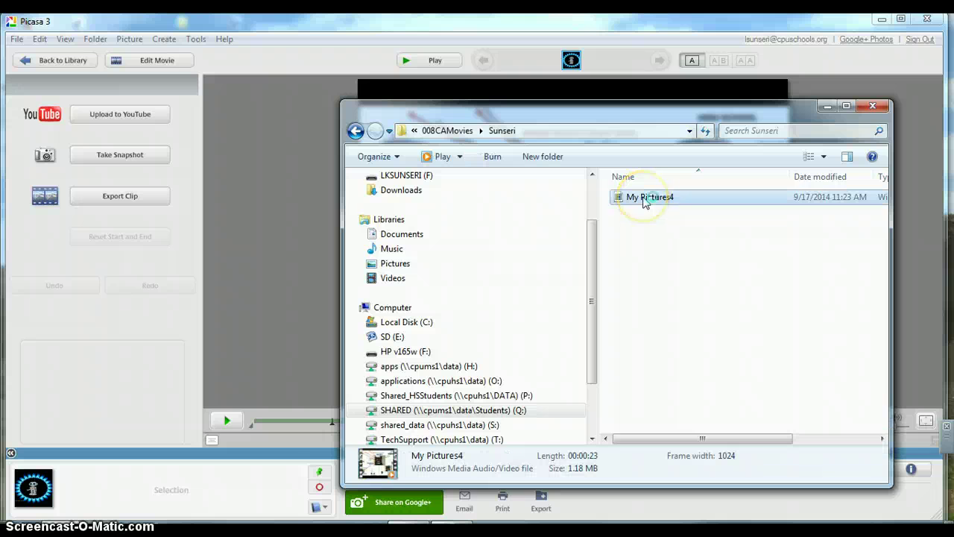
double_click(646, 200)
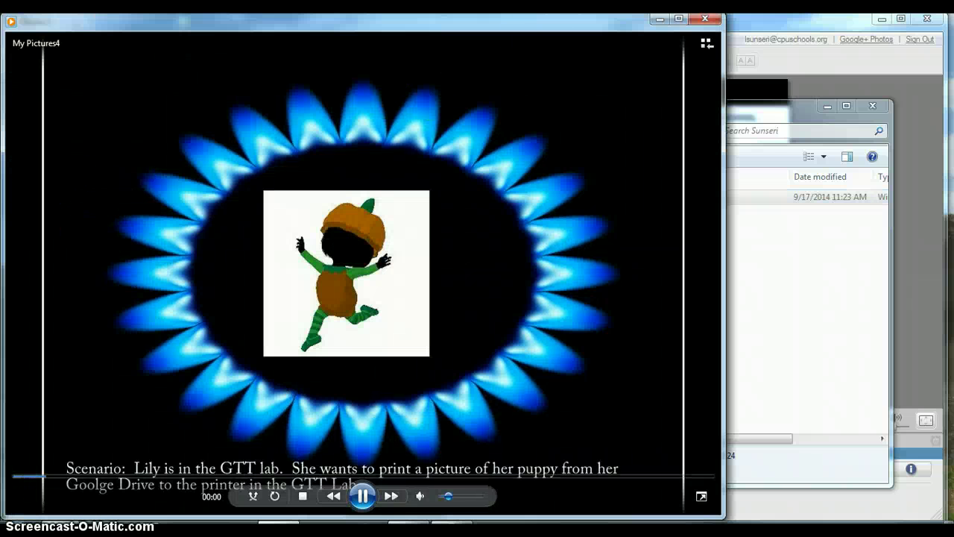
click(704, 18)
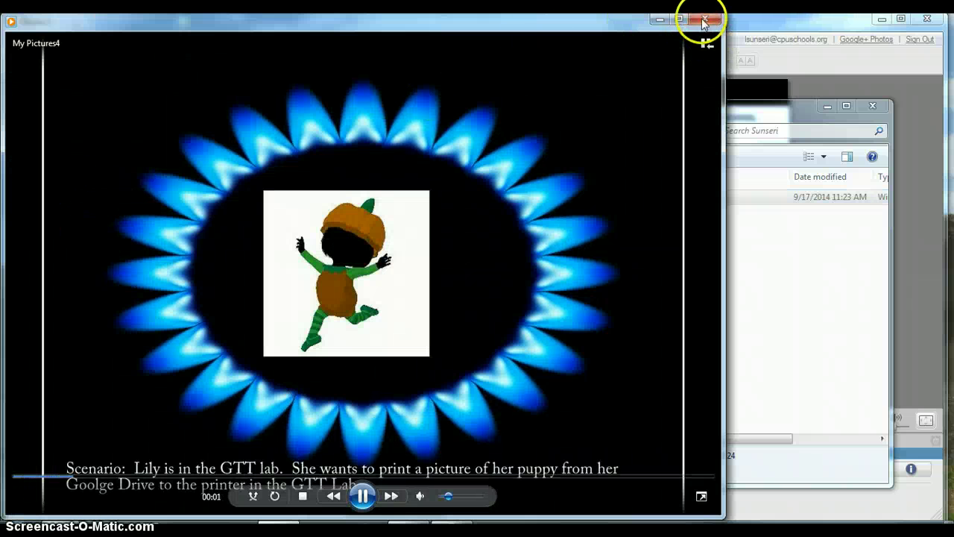